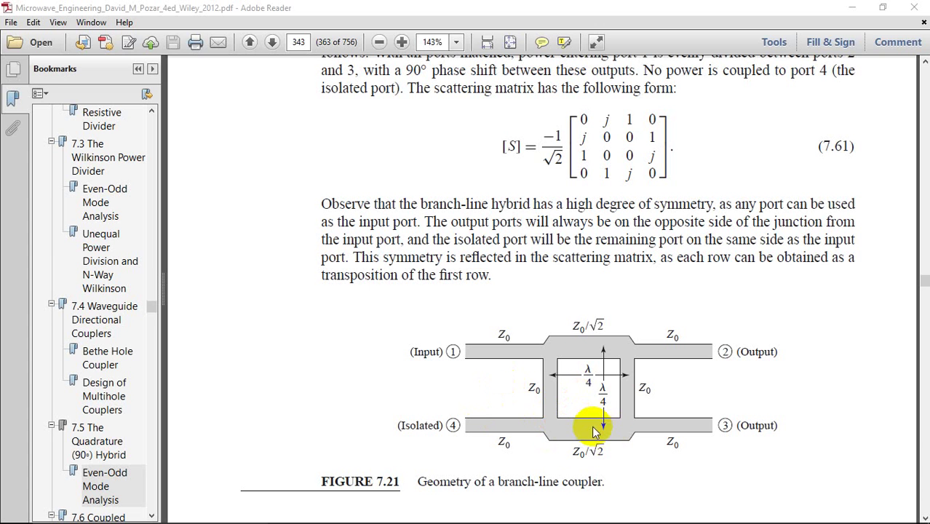
View equation 7.61 and Figure 7.21's branch-line coupler geometry on page 343 of the Pozar PDF.
{"action": "mouse_move", "coordinate": [585, 518]}
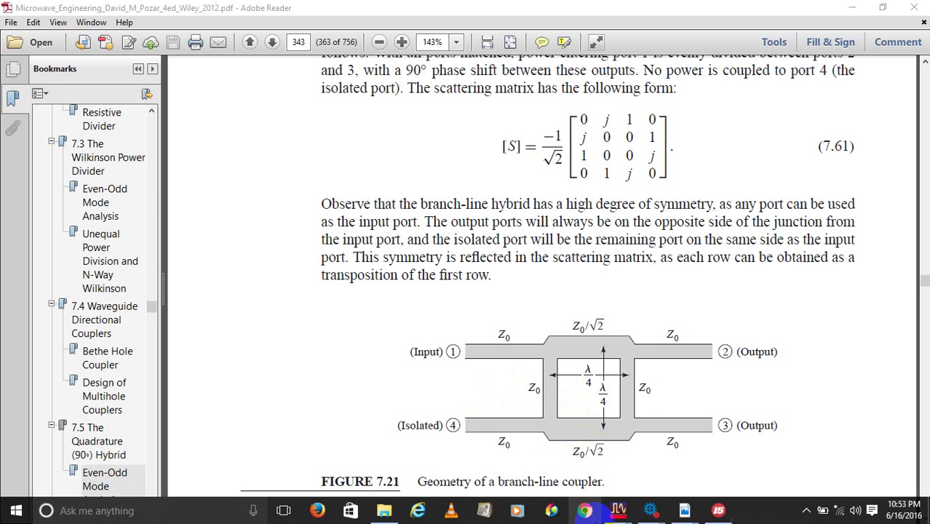
{"action": "mouse_move", "coordinate": [615, 514]}
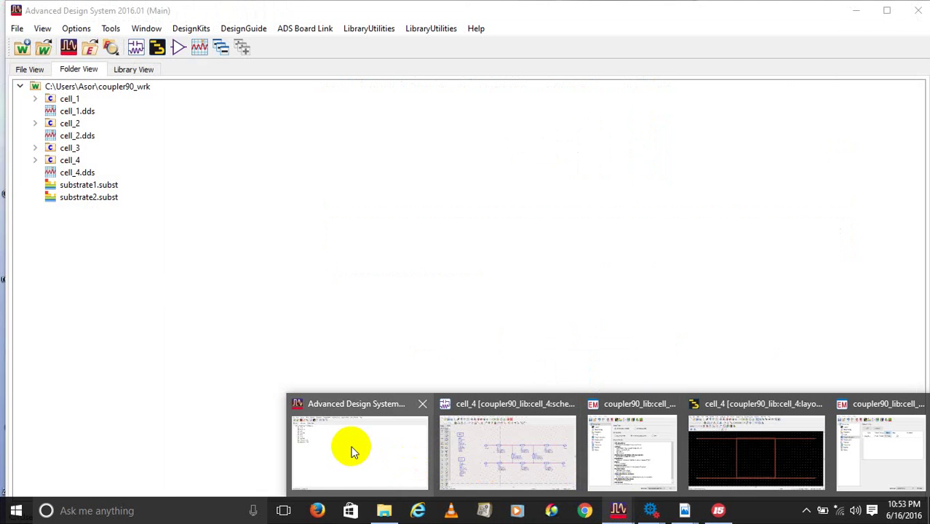
Create the empty schematic cell_5 in coupler90_lib without using the Schematic Wizard.
{"action": "left_click", "coordinate": [350, 451]}
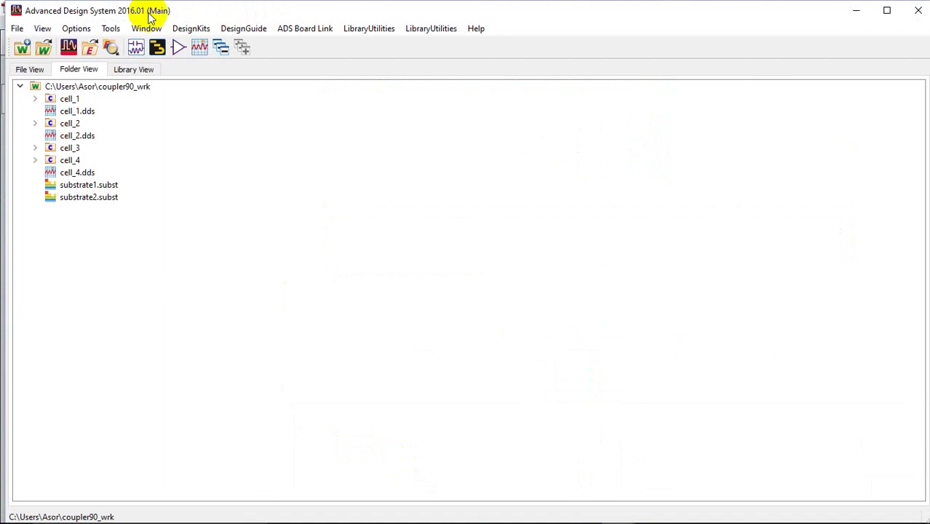
{"action": "left_click", "coordinate": [136, 47]}
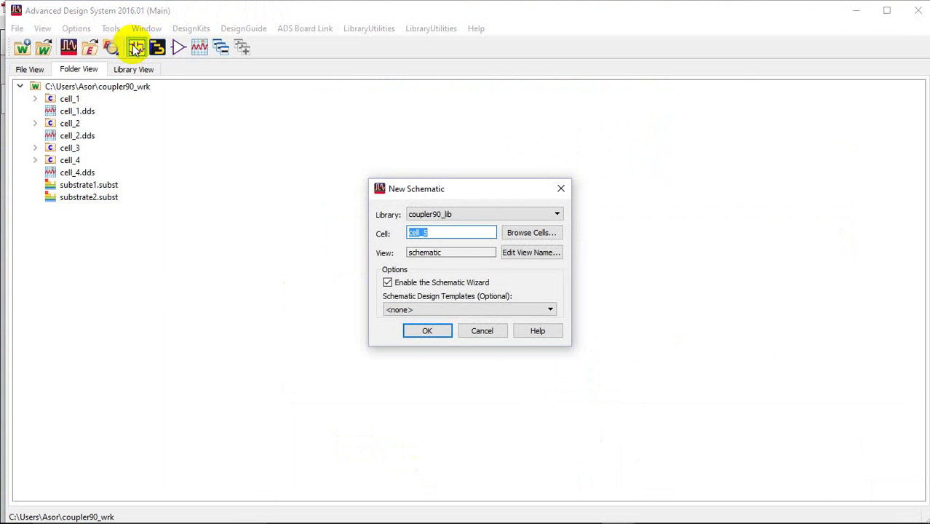
{"action": "left_click", "coordinate": [428, 332]}
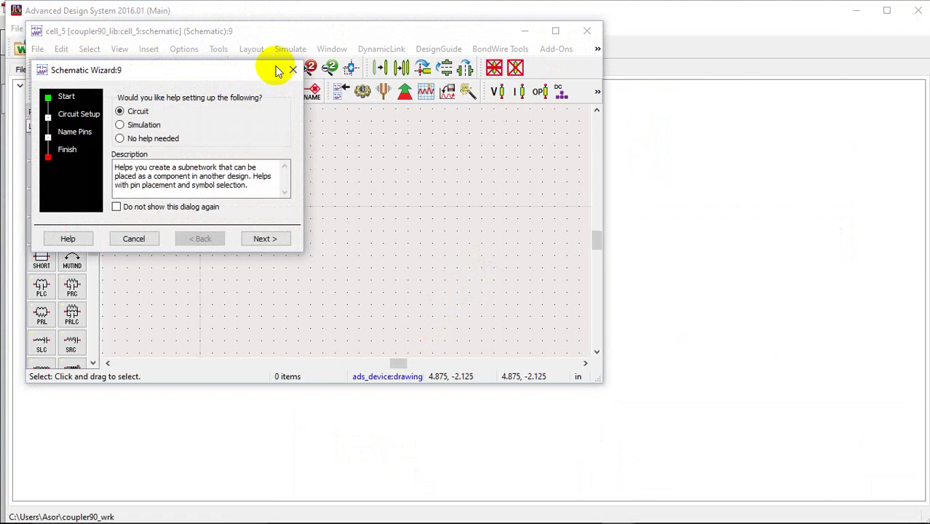
{"action": "left_click", "coordinate": [295, 70]}
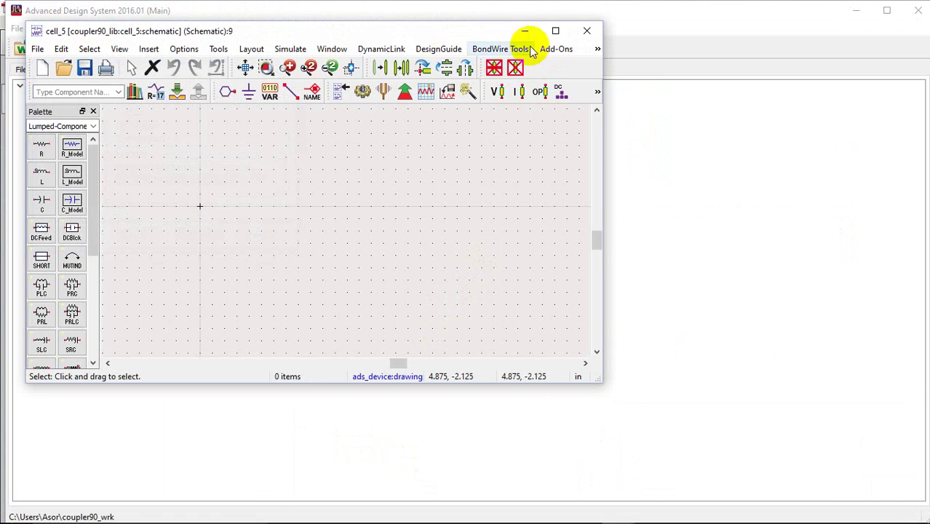
Maximize the cell_5 schematic window to full screen.
{"action": "left_click", "coordinate": [556, 30]}
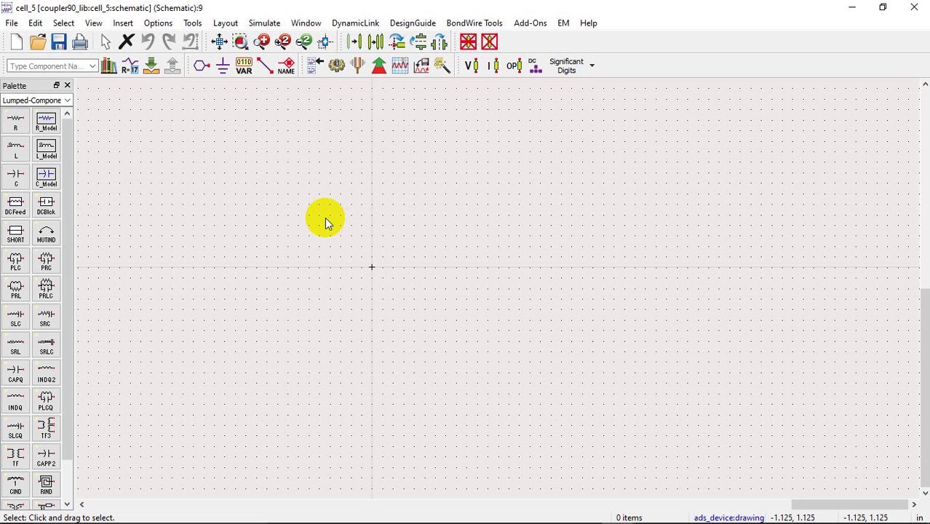
Start LineCalc for an MLIN line with Er 3.55, H 0.203 mm, 2.4 GHz, 50 Ohm, 90 deg.
{"action": "left_click", "coordinate": [191, 24]}
{"action": "mouse_move", "coordinate": [227, 109]}
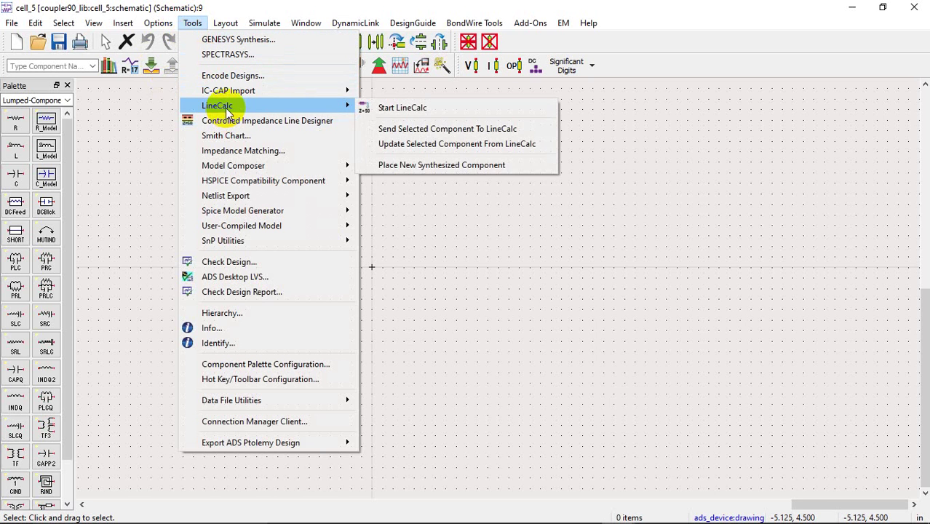
{"action": "left_click", "coordinate": [373, 110]}
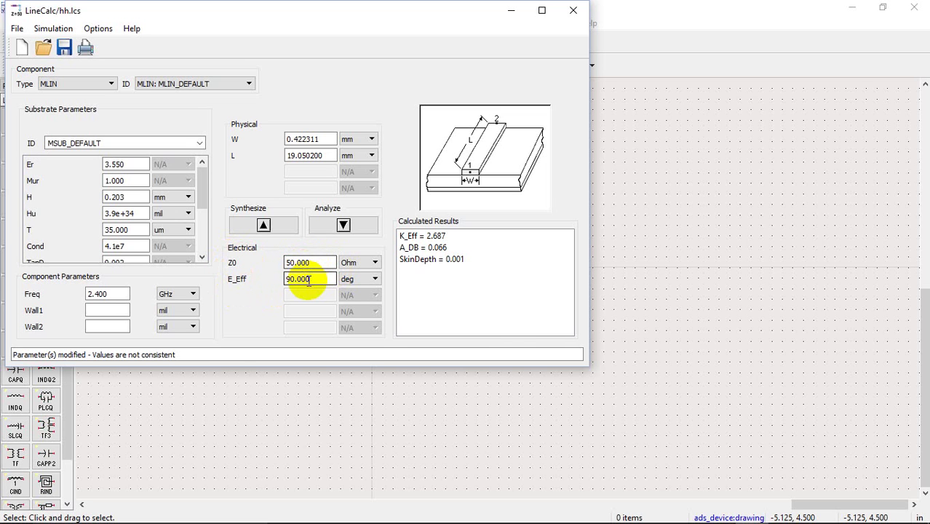
Synthesize the 50 Ohm, 90 deg line as W 0.422311 mm, L 19.0502 mm, then return to the schematic.
{"action": "left_click", "coordinate": [309, 281]}
{"action": "left_click", "coordinate": [263, 225]}
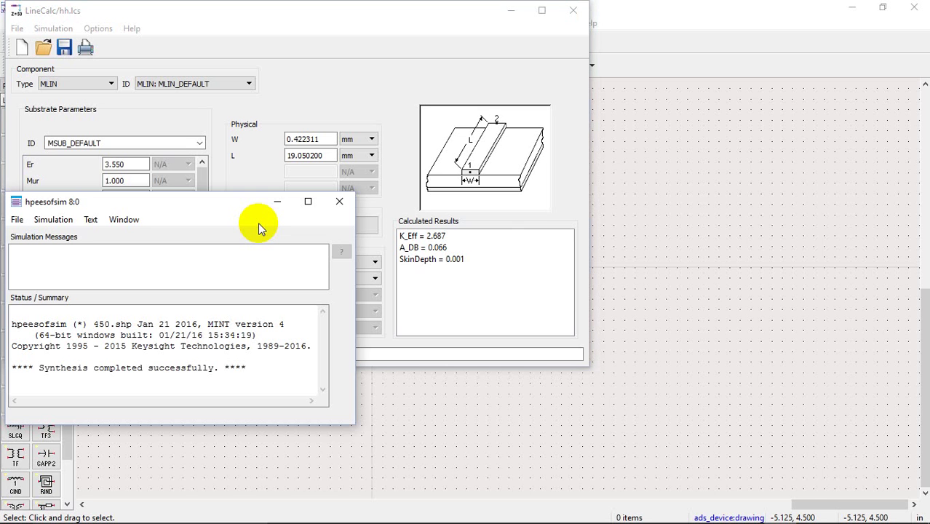
{"action": "left_click", "coordinate": [339, 203]}
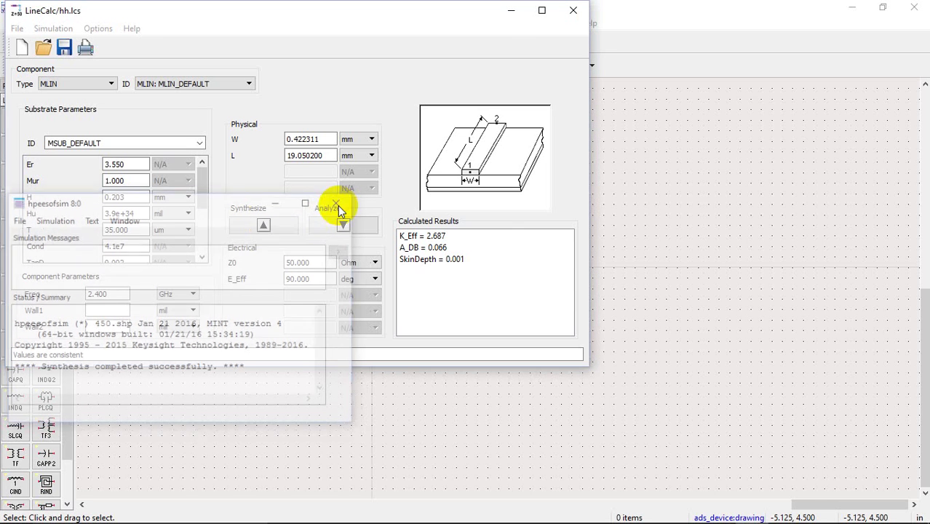
{"action": "left_click", "coordinate": [504, 13]}
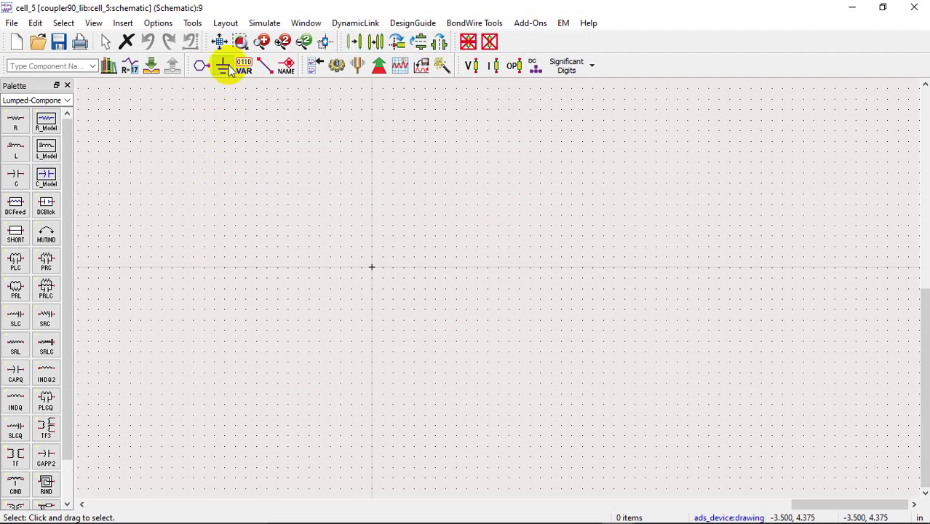
Place six synthesized MLIN lines TL1–TL6 (W 0.422311 mm, L 19.0502 mm), with TL3 and TL4 vertical.
{"action": "left_click", "coordinate": [192, 22]}
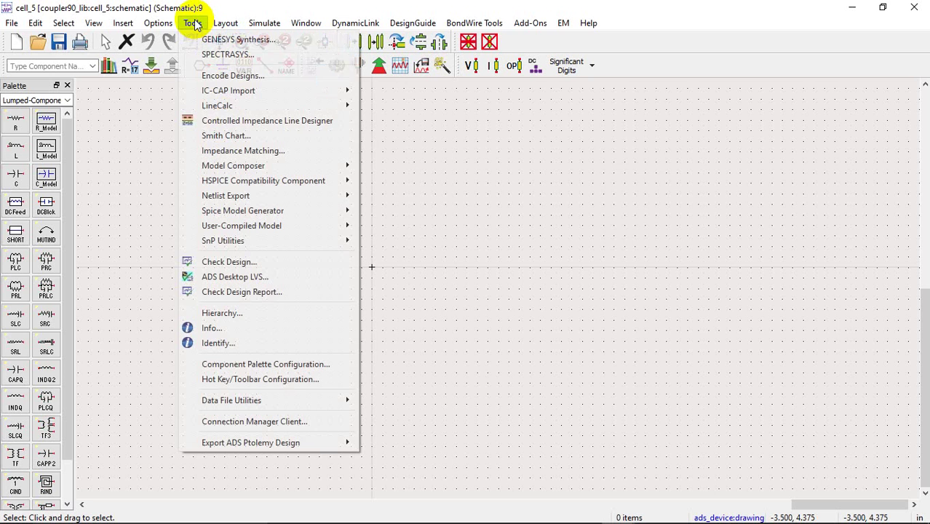
{"action": "mouse_move", "coordinate": [216, 105]}
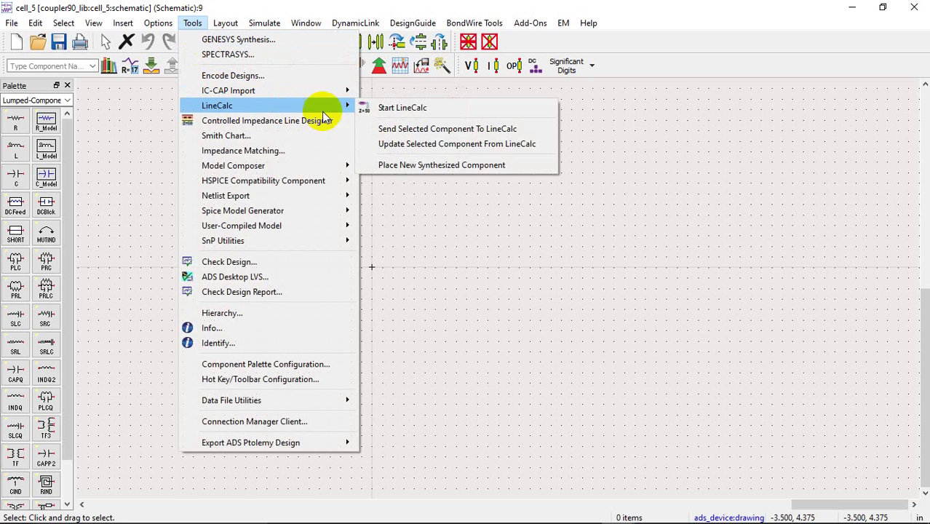
{"action": "left_click", "coordinate": [393, 165]}
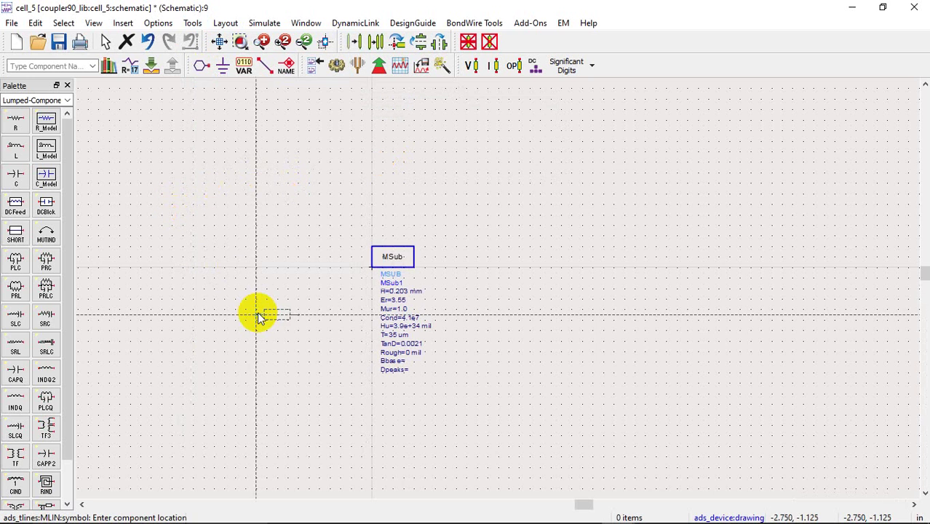
{"action": "left_click", "coordinate": [519, 241]}
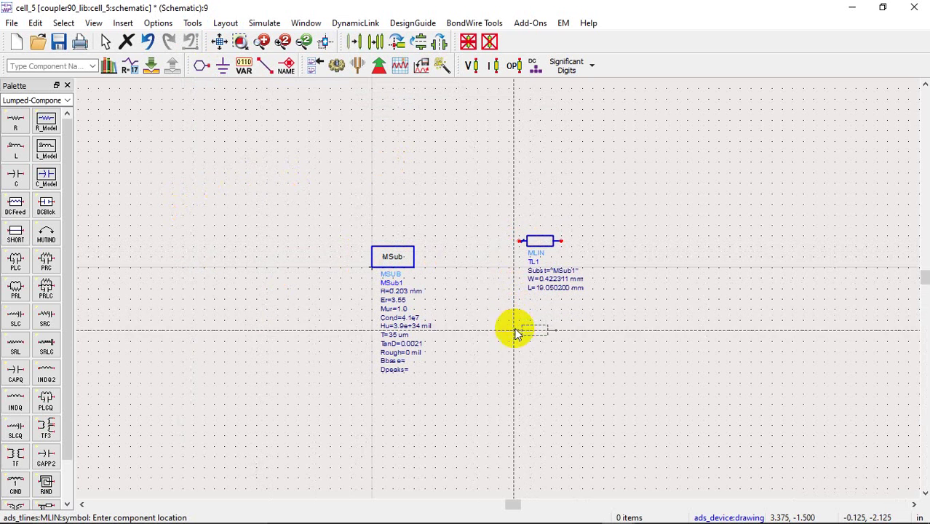
{"action": "left_click", "coordinate": [519, 346]}
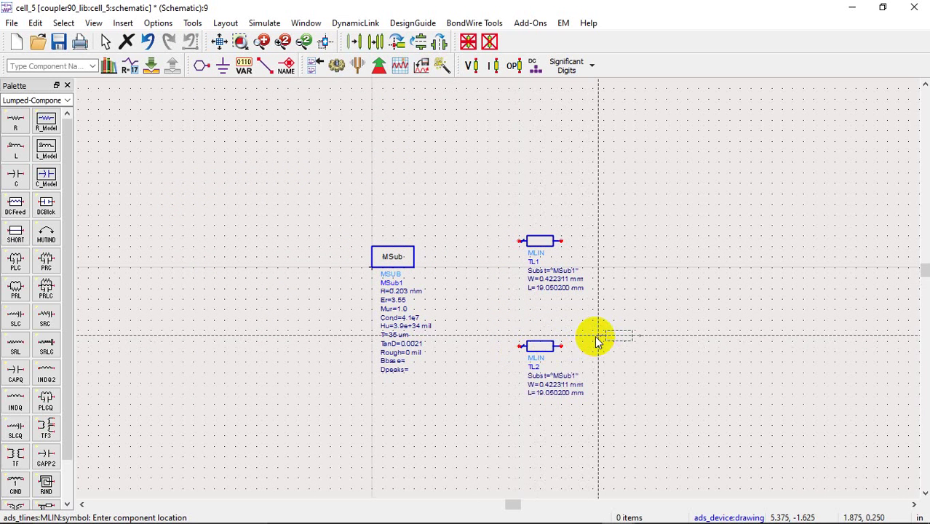
{"action": "key", "text": "ctrl+r"}
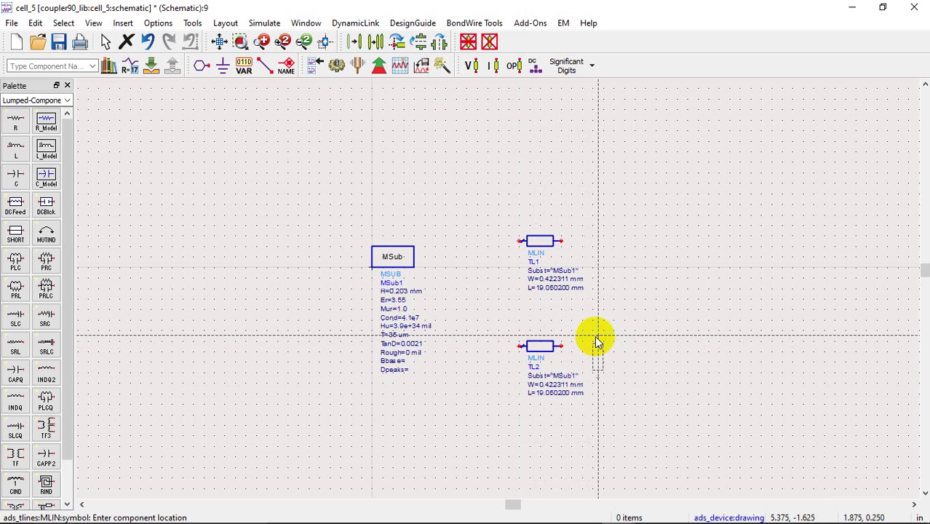
{"action": "left_click", "coordinate": [598, 281]}
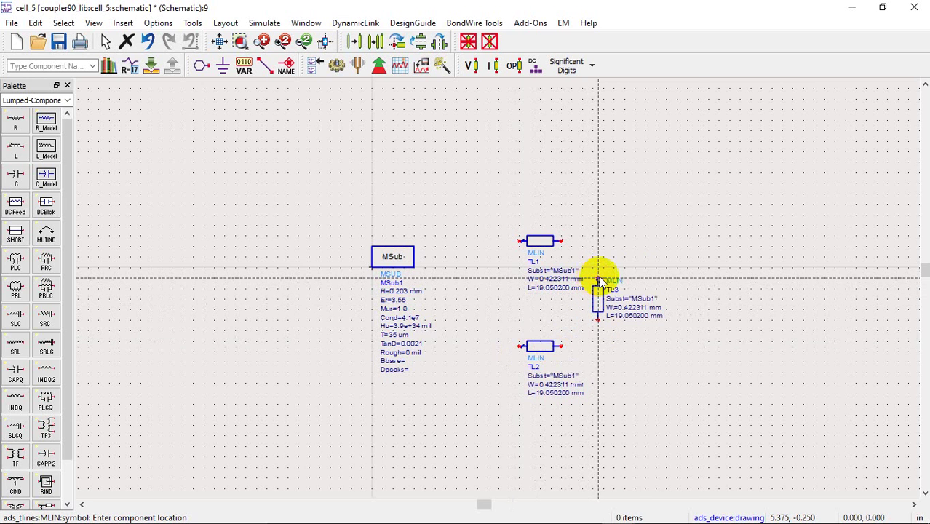
{"action": "left_click", "coordinate": [697, 286]}
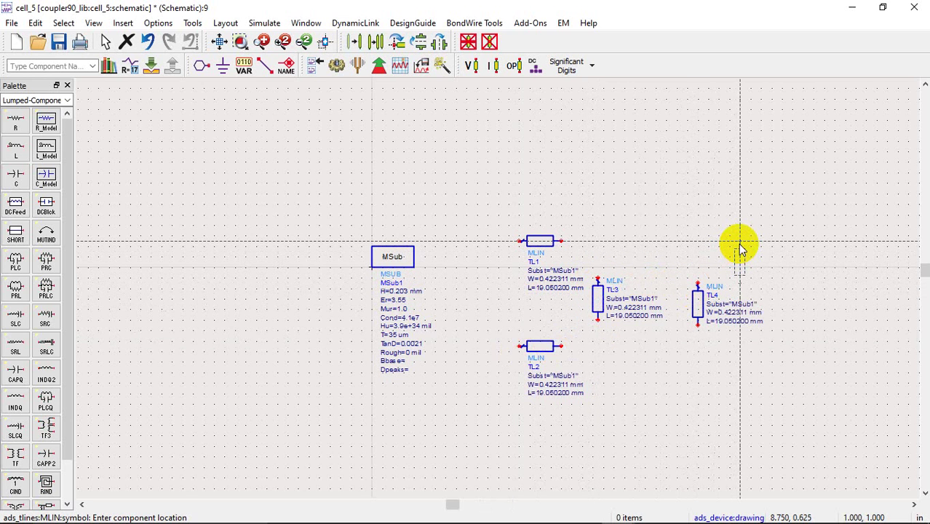
{"action": "key", "text": "ctrl+r"}
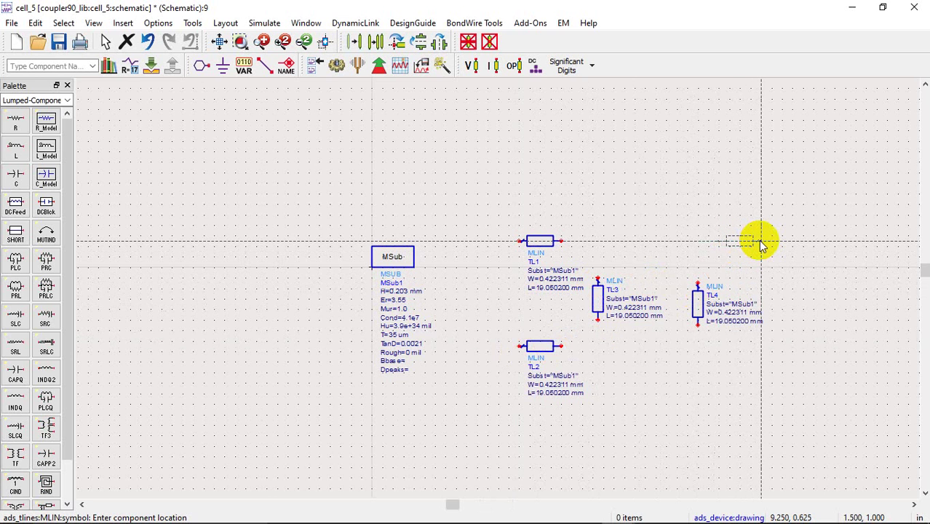
{"action": "left_click", "coordinate": [761, 241]}
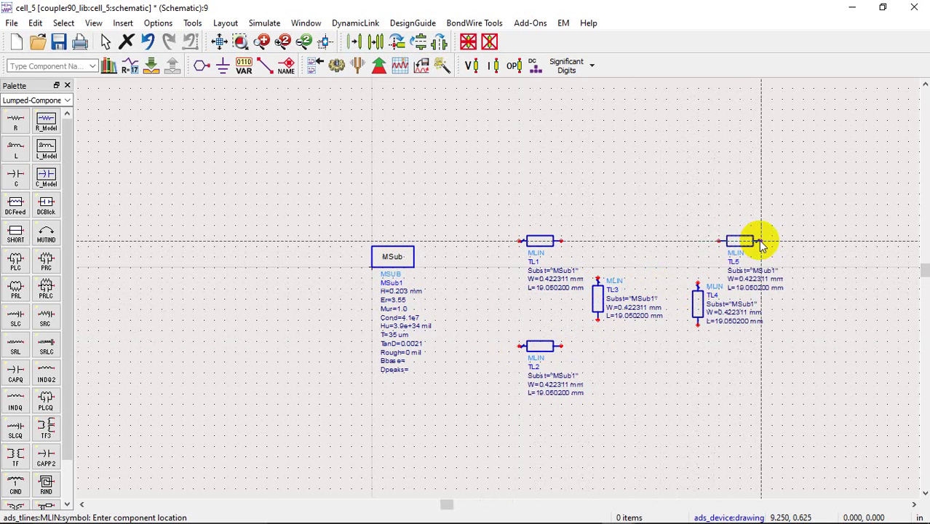
{"action": "left_click", "coordinate": [763, 353]}
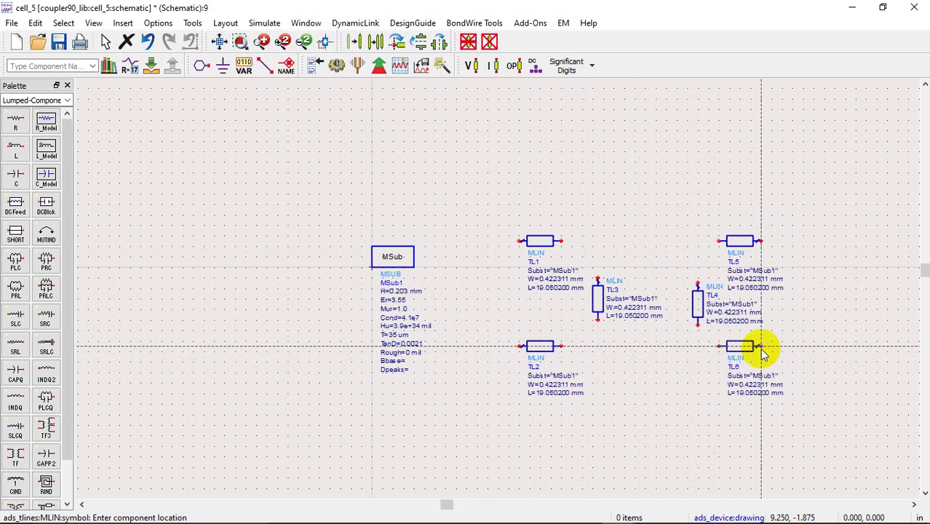
{"action": "key", "text": "Escape"}
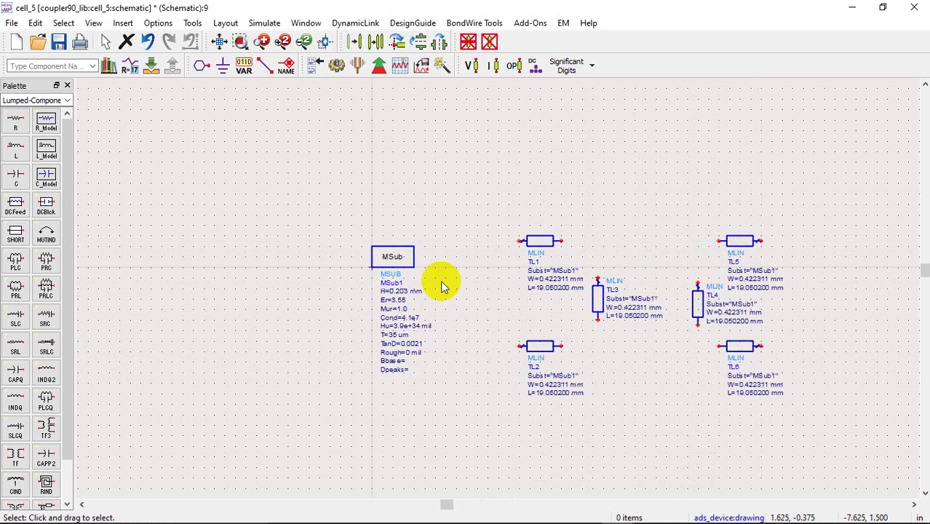
Move MSub1 to the upper left and bring the running LineCalc back to the front.
{"action": "left_click_drag", "start_coordinate": [396, 262], "coordinate": [170, 225]}
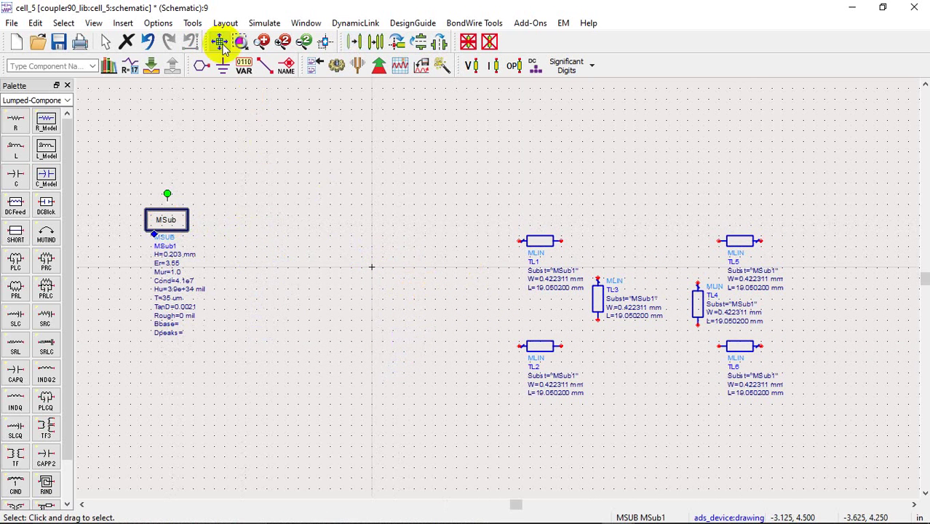
{"action": "left_click", "coordinate": [195, 24]}
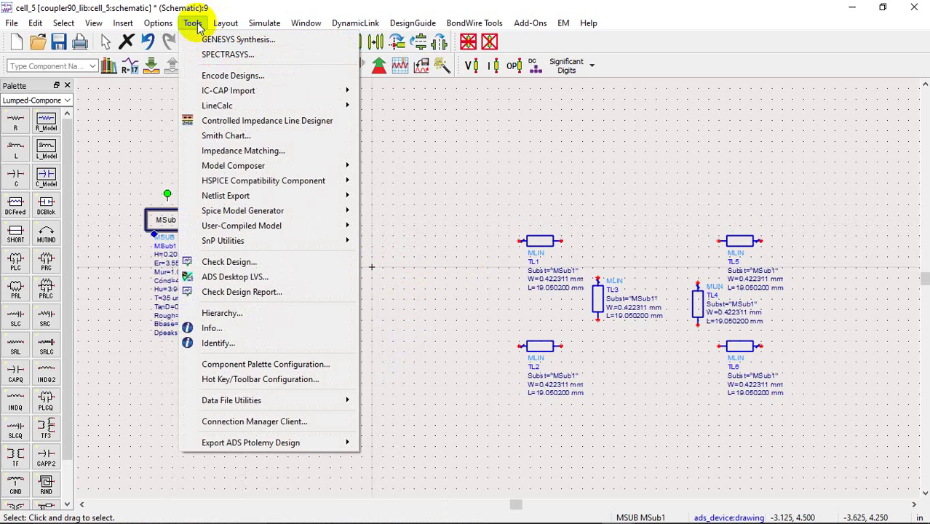
{"action": "mouse_move", "coordinate": [219, 107]}
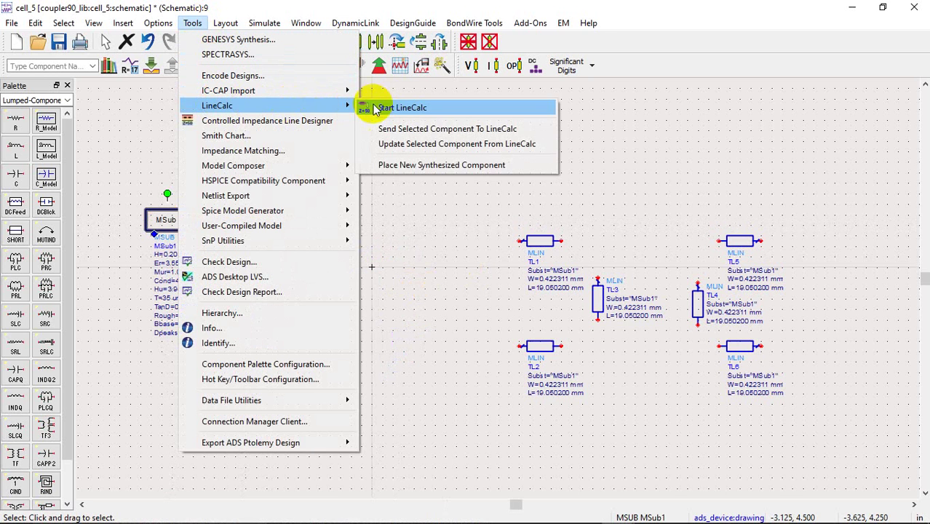
{"action": "left_click", "coordinate": [400, 107]}
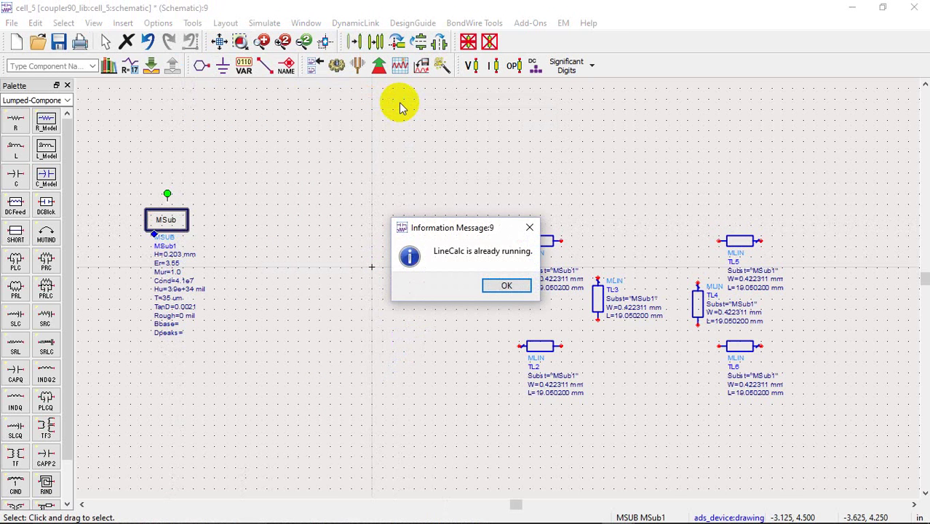
{"action": "left_click", "coordinate": [494, 287]}
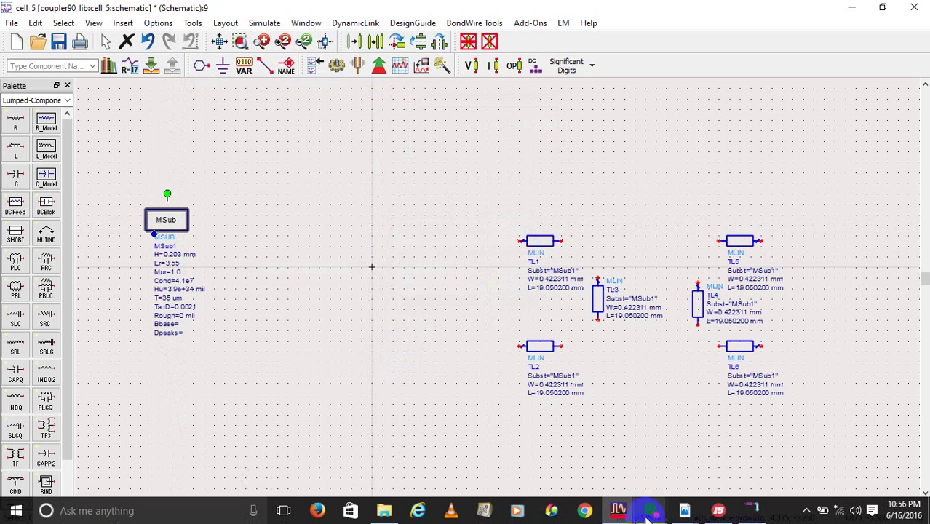
{"action": "mouse_move", "coordinate": [752, 510]}
{"action": "left_click", "coordinate": [750, 470]}
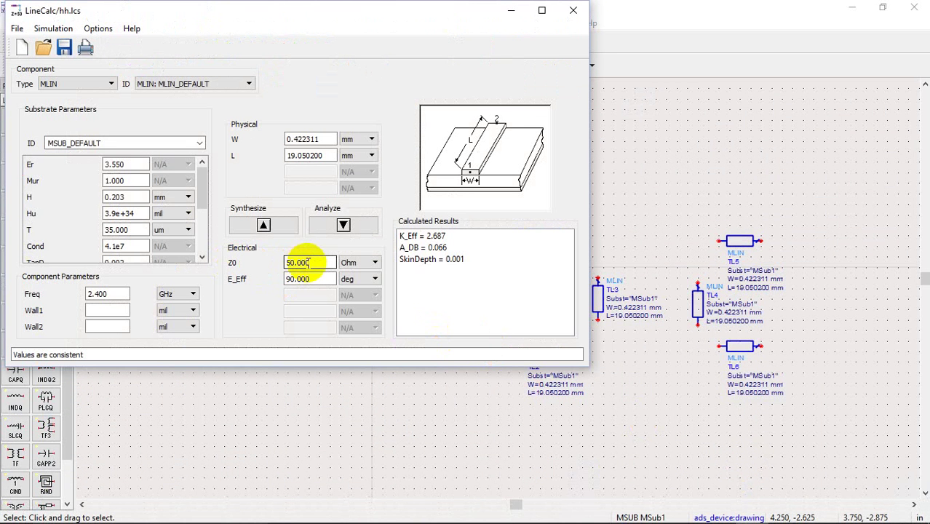
Synthesize a 35.4 Ohm line (W 0.728198 mm, L 18.541 mm) and start placing it in the schematic.
{"action": "left_click_drag", "start_coordinate": [341, 262], "coordinate": [269, 263]}
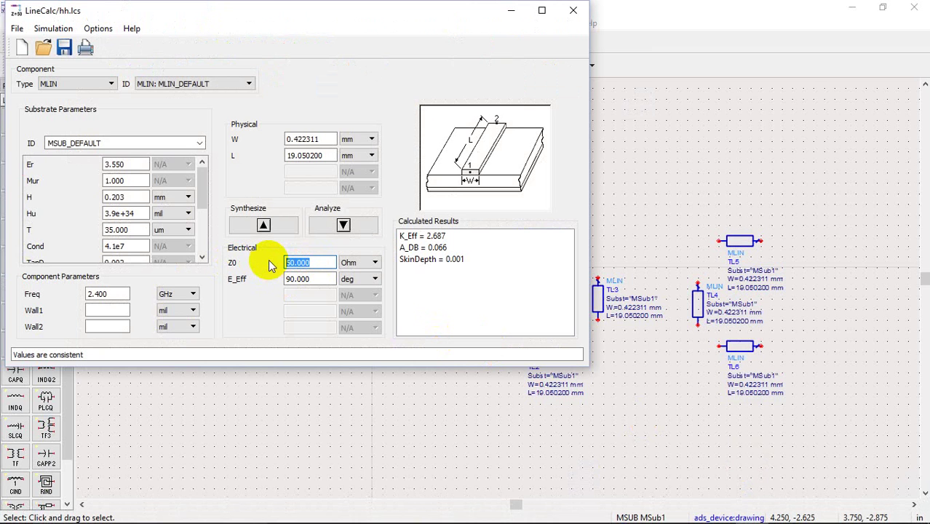
{"action": "type", "text": "35.4"}
{"action": "left_click", "coordinate": [262, 227]}
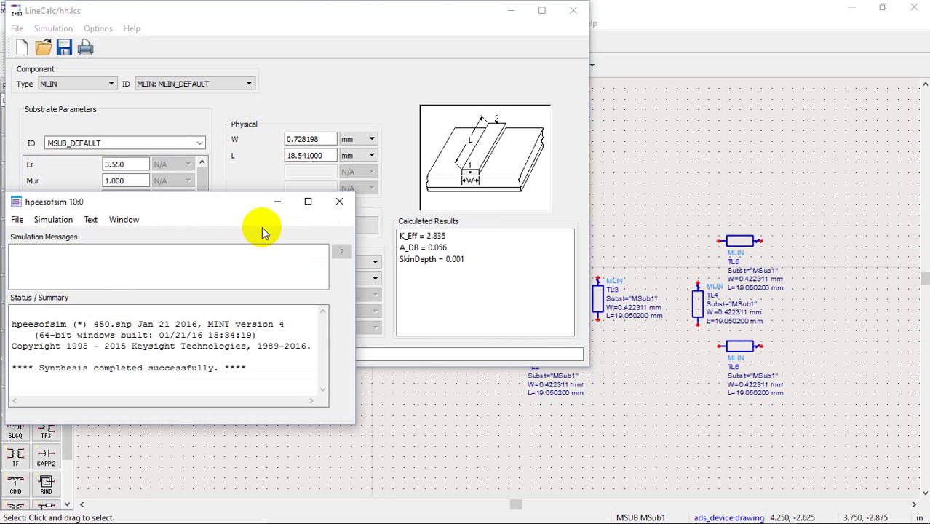
{"action": "left_click", "coordinate": [340, 200]}
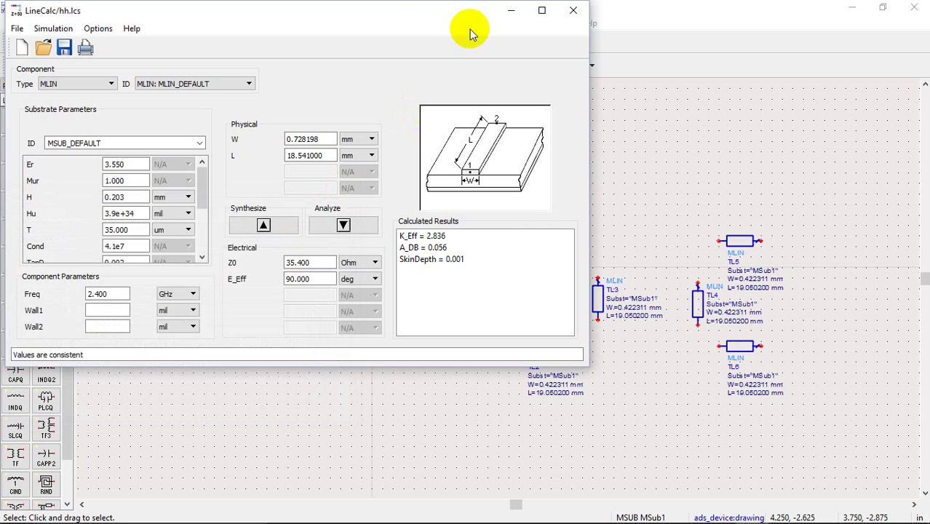
{"action": "left_click", "coordinate": [511, 10]}
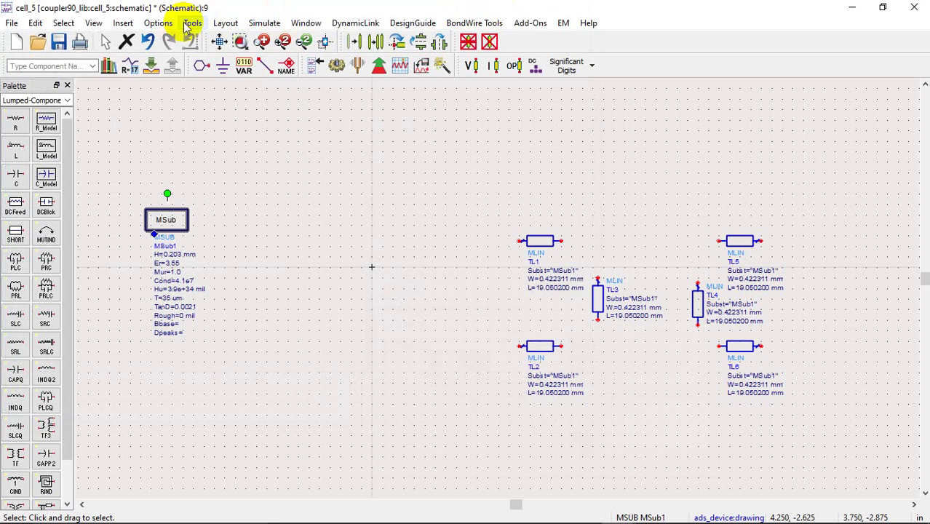
{"action": "left_click", "coordinate": [193, 24]}
{"action": "mouse_move", "coordinate": [213, 111]}
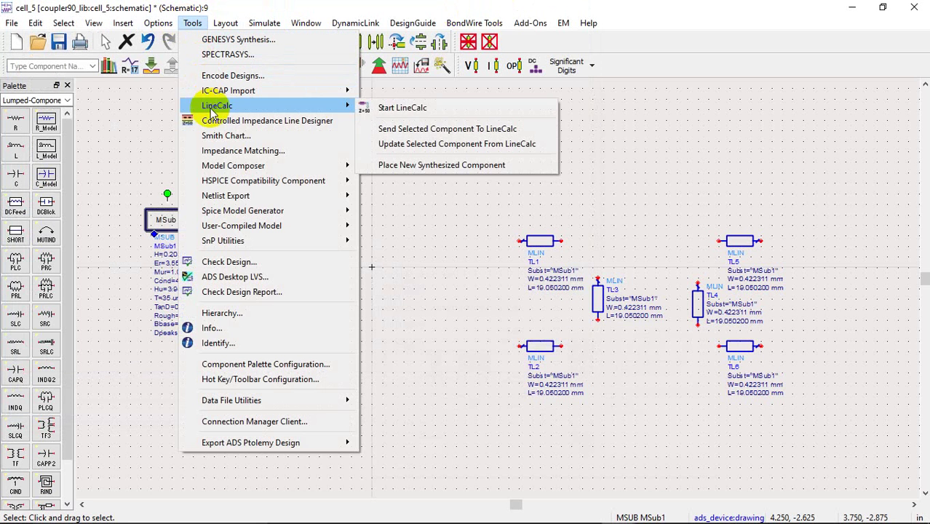
{"action": "left_click", "coordinate": [394, 162]}
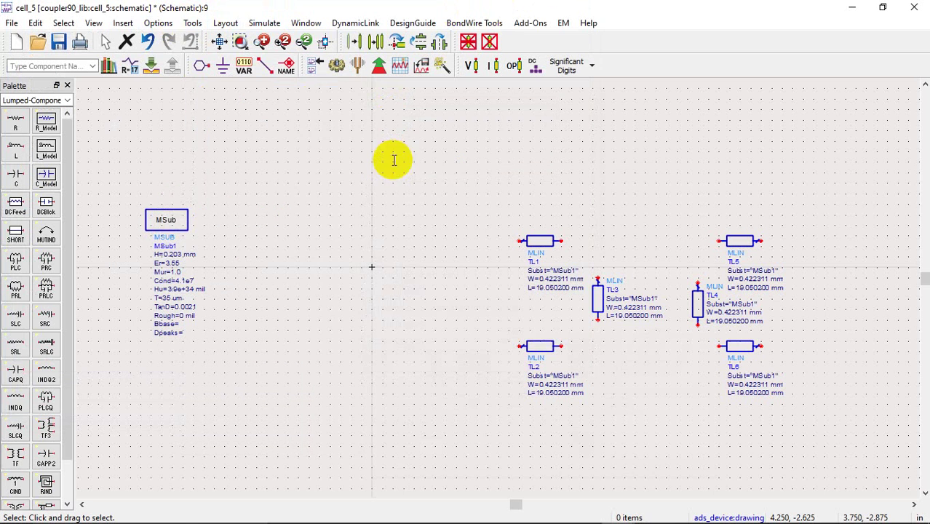
Place MSub2, TL7 between TL1 and TL5, TL8 between TL2 and TL6, then move MSub2 beside MSub1.
{"action": "left_click", "coordinate": [589, 243]}
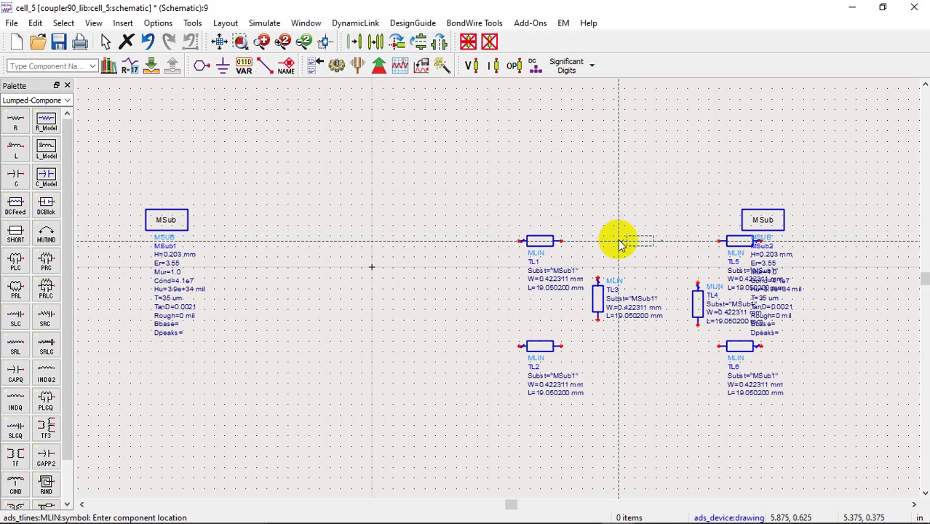
{"action": "left_click", "coordinate": [619, 243]}
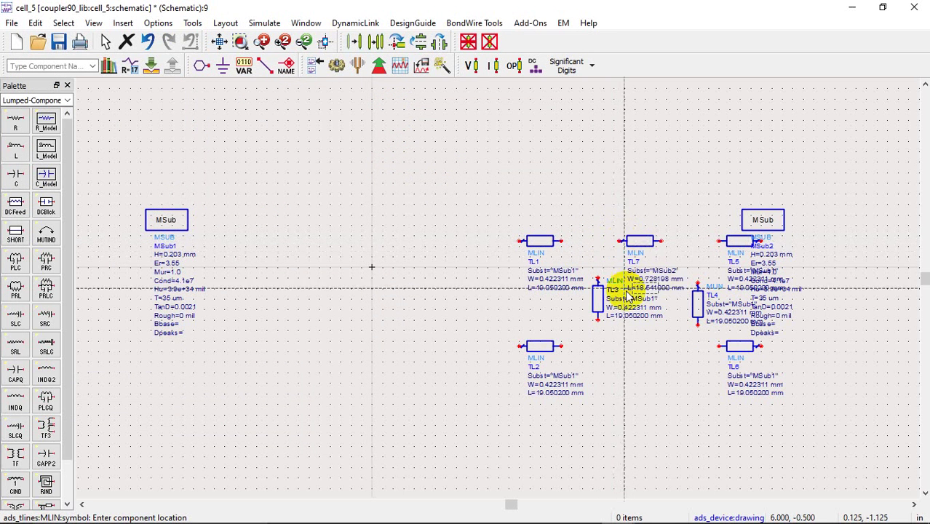
{"action": "left_click", "coordinate": [629, 351]}
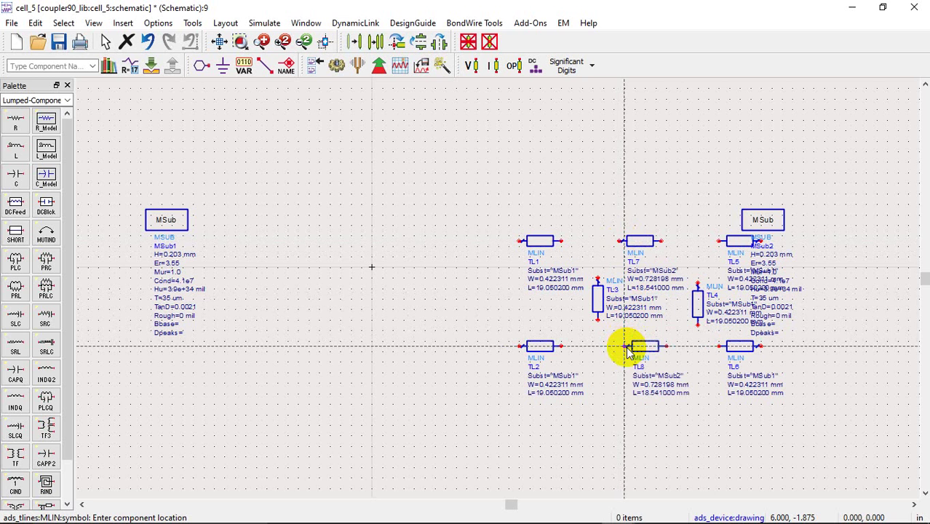
{"action": "key", "text": "Escape"}
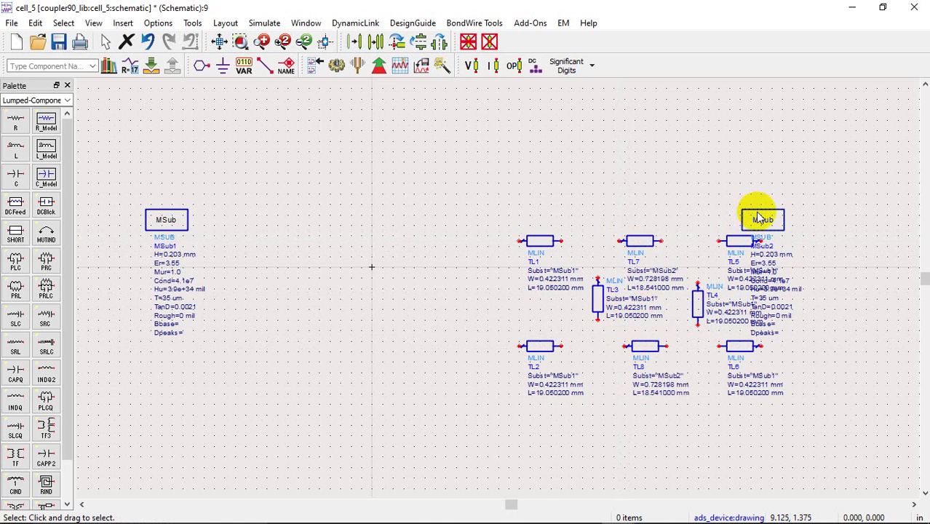
{"action": "left_click_drag", "start_coordinate": [759, 216], "coordinate": [223, 222]}
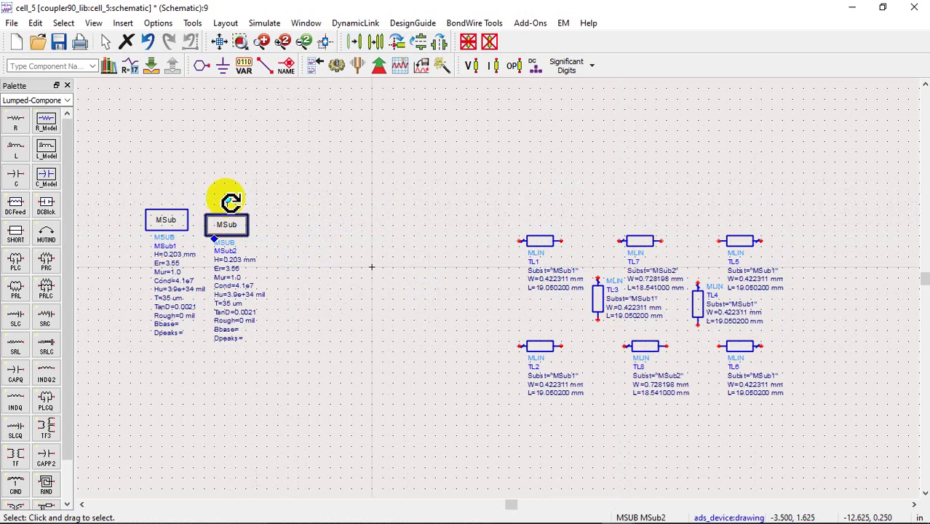
Wire TL3 between TL1 and TL2, and join TL2, TL8 and TL4 along the bottom.
{"action": "left_click", "coordinate": [264, 70]}
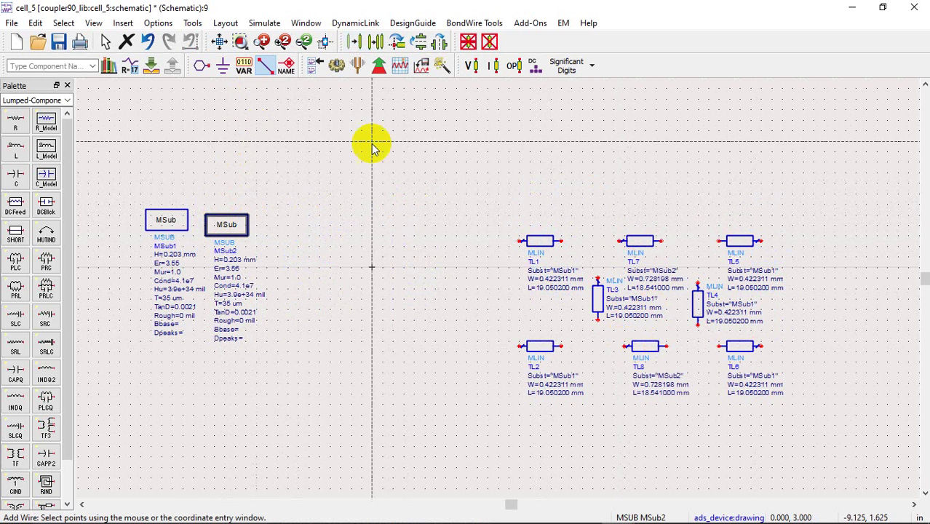
{"action": "left_click", "coordinate": [598, 281]}
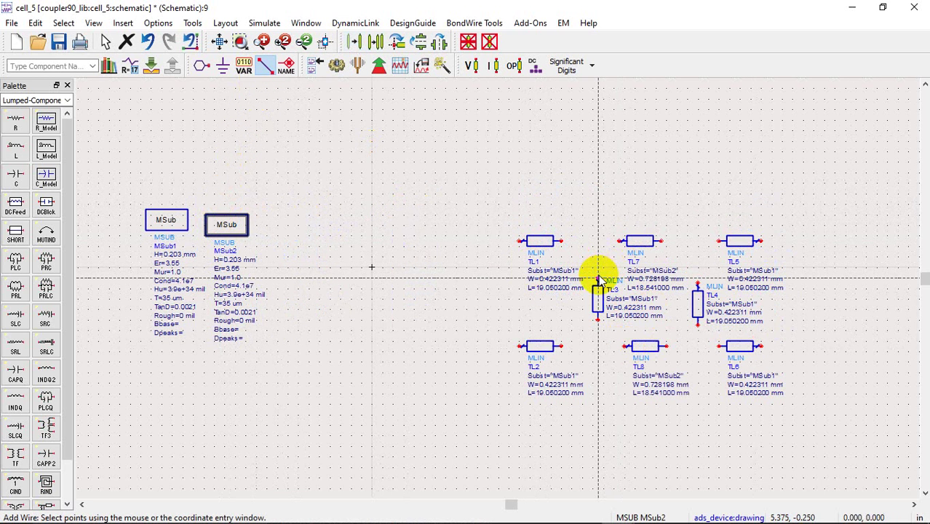
{"action": "left_click", "coordinate": [563, 242]}
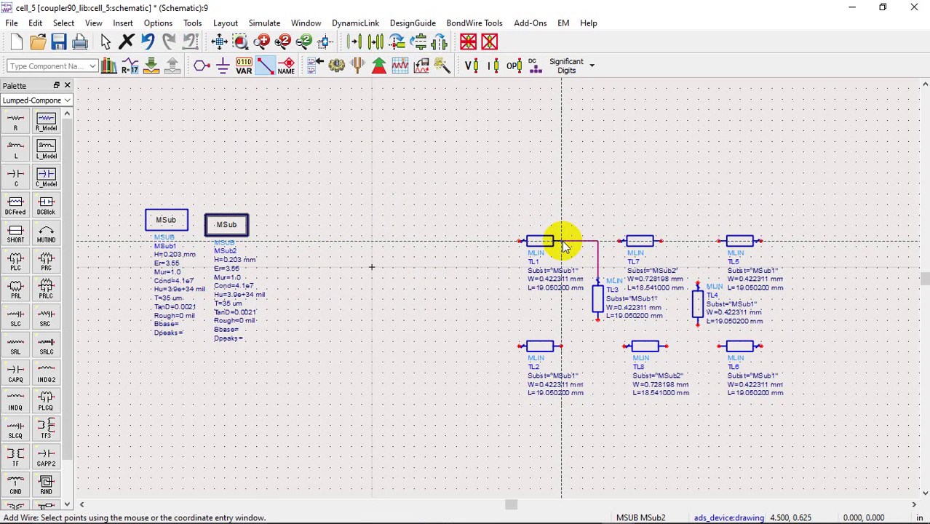
{"action": "left_click", "coordinate": [598, 320]}
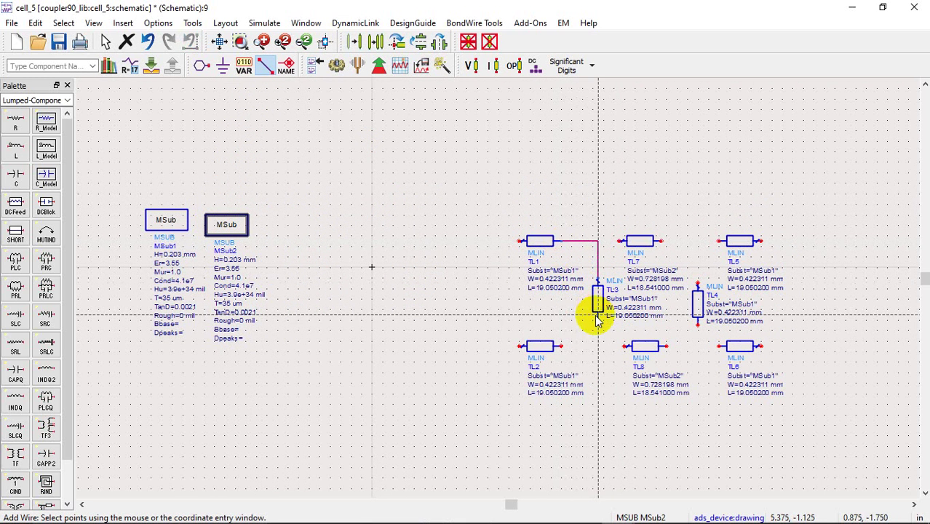
{"action": "left_click", "coordinate": [562, 347]}
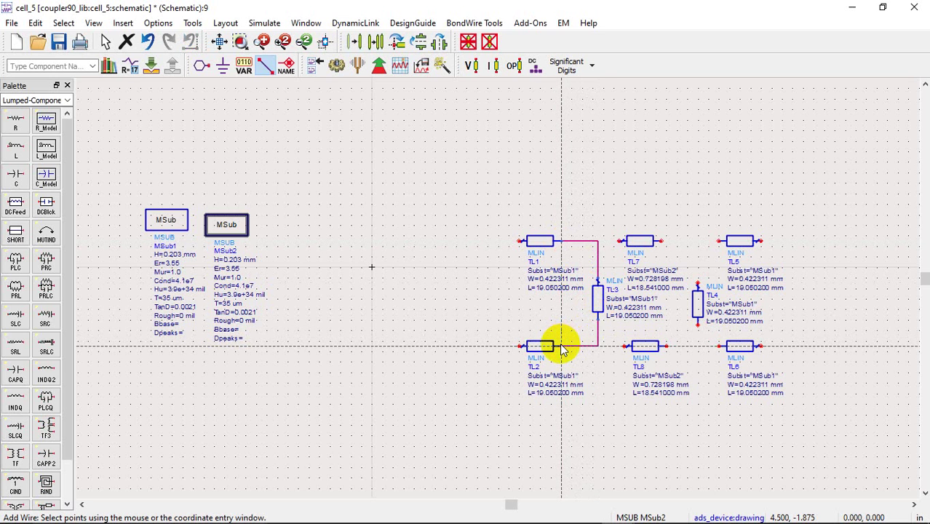
{"action": "left_click", "coordinate": [624, 346]}
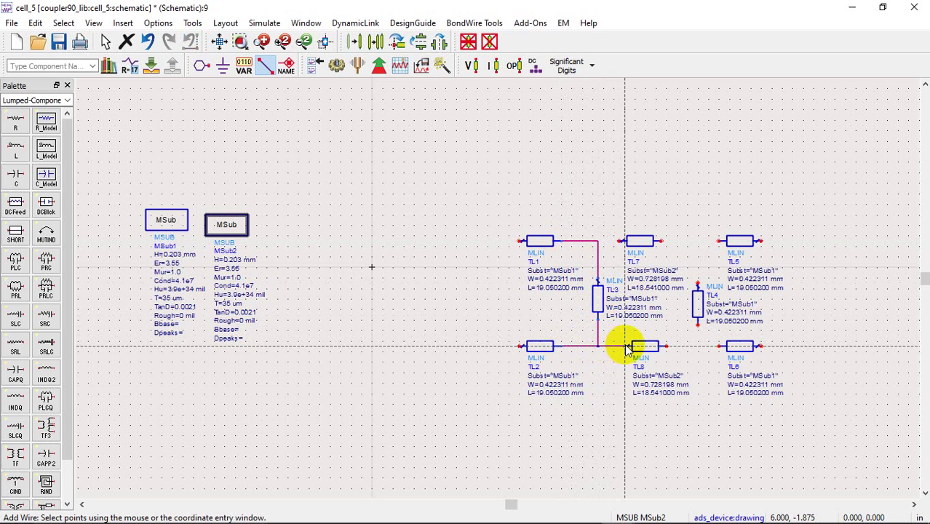
{"action": "left_click", "coordinate": [665, 348]}
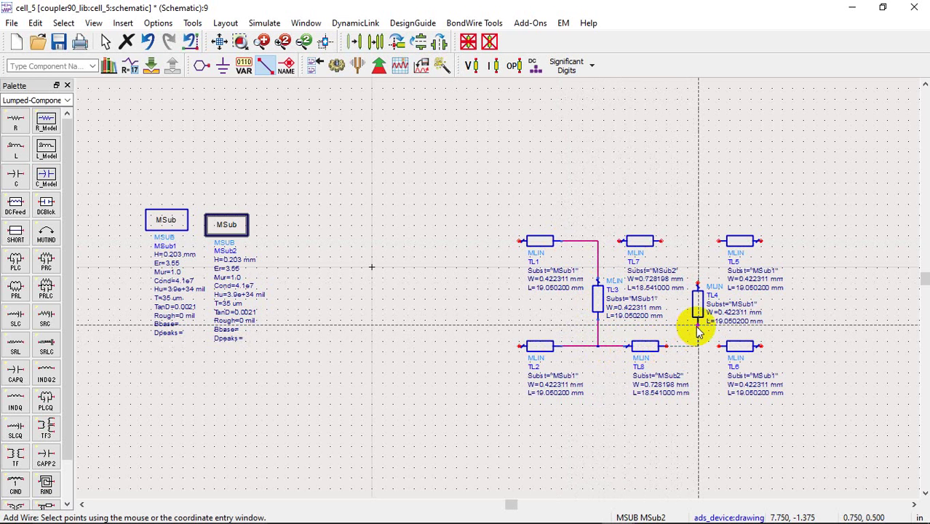
{"action": "left_click", "coordinate": [698, 329]}
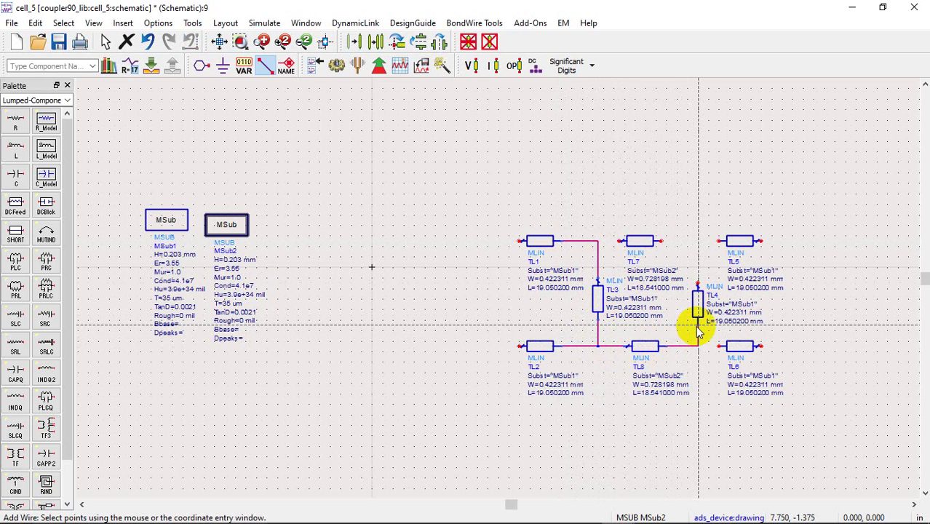
Wire TL4's top to TL7 and TL5, TL7 to the TL1/TL3 junction, and TL8 to TL6.
{"action": "left_click", "coordinate": [698, 286]}
{"action": "left_click", "coordinate": [661, 241]}
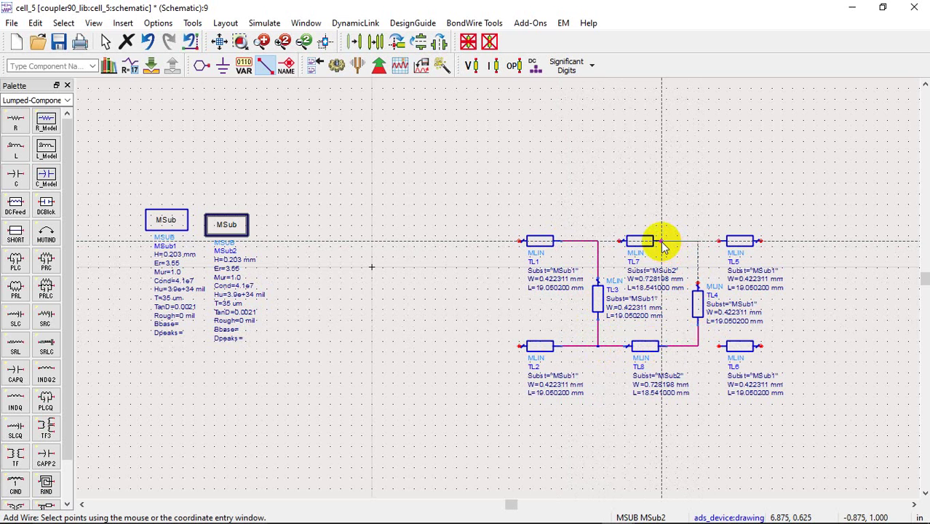
{"action": "left_click", "coordinate": [596, 241]}
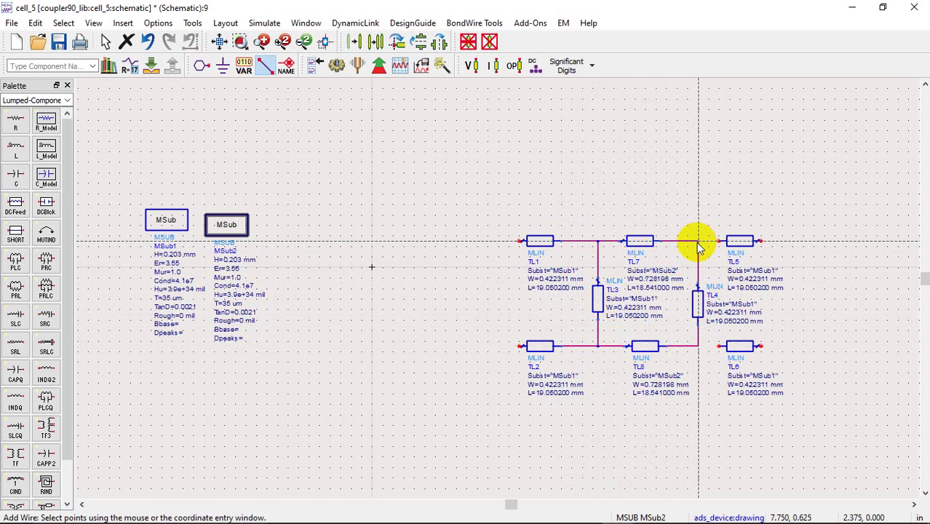
{"action": "left_click", "coordinate": [697, 244]}
{"action": "left_click", "coordinate": [718, 241]}
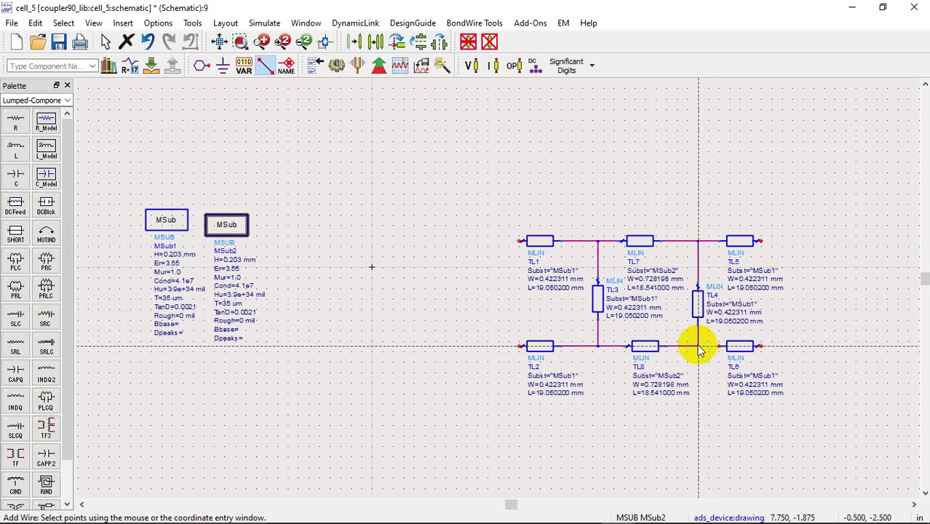
{"action": "left_click", "coordinate": [720, 347]}
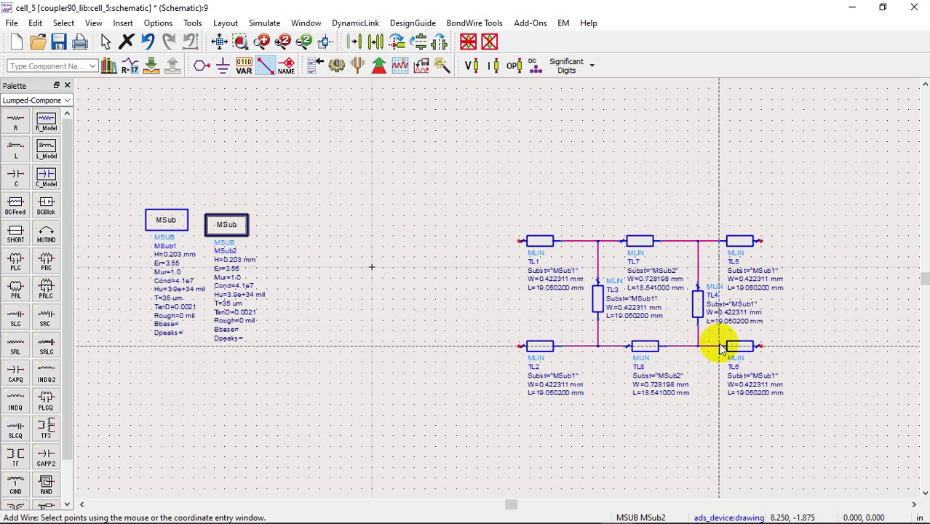
{"action": "key", "text": "Escape"}
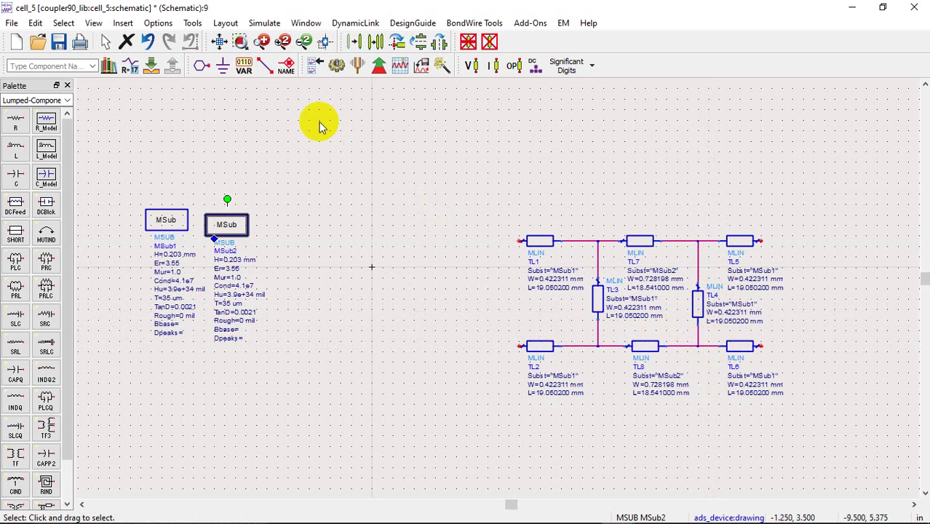
Place ports P1 and P2 left of TL1/TL2 and P3, P4 right of TL5/TL6.
{"action": "left_click", "coordinate": [200, 67]}
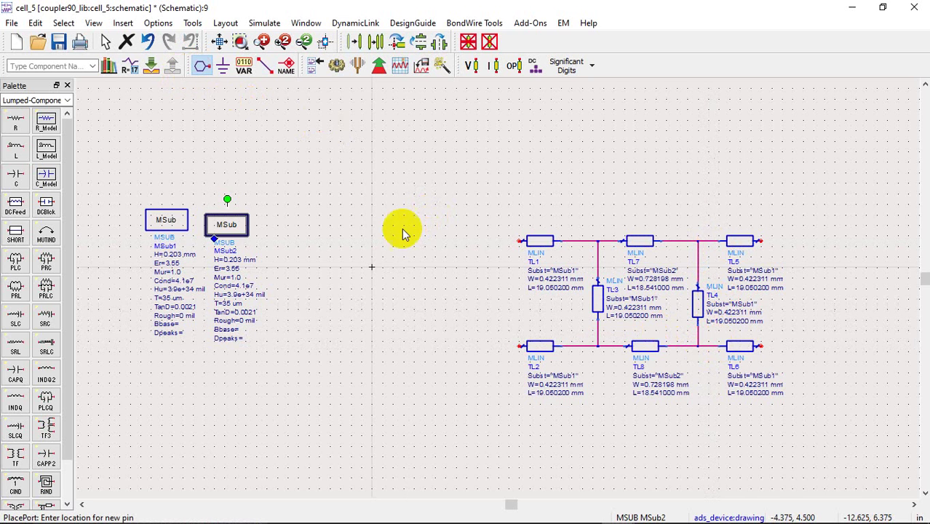
{"action": "left_click", "coordinate": [472, 241]}
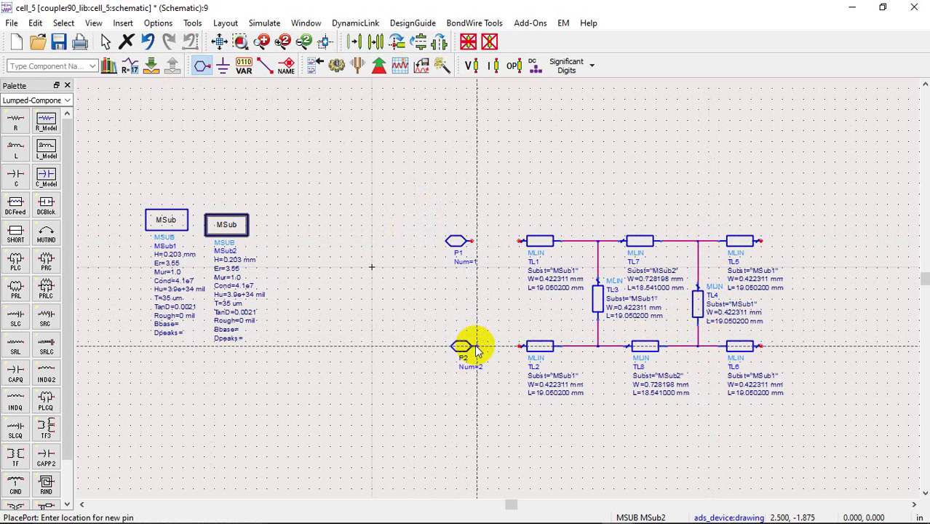
{"action": "left_click", "coordinate": [476, 347]}
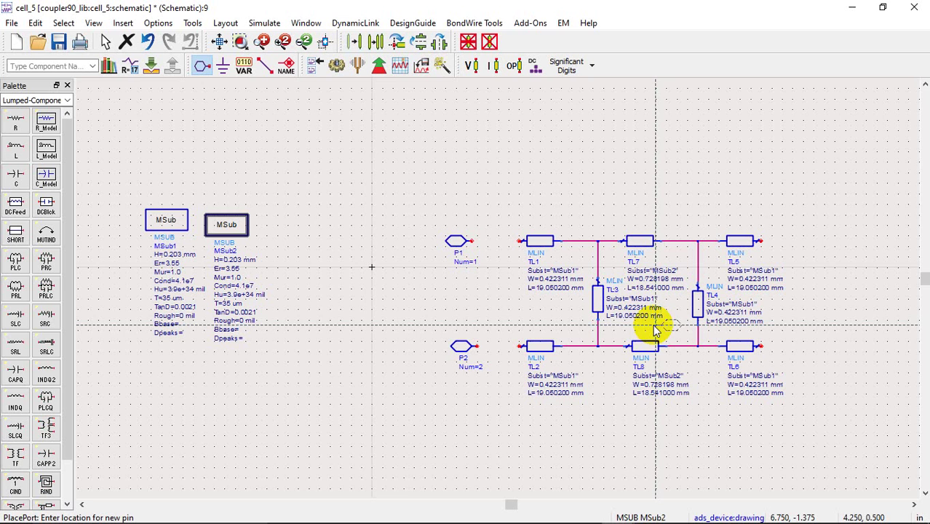
{"action": "left_click", "coordinate": [794, 246]}
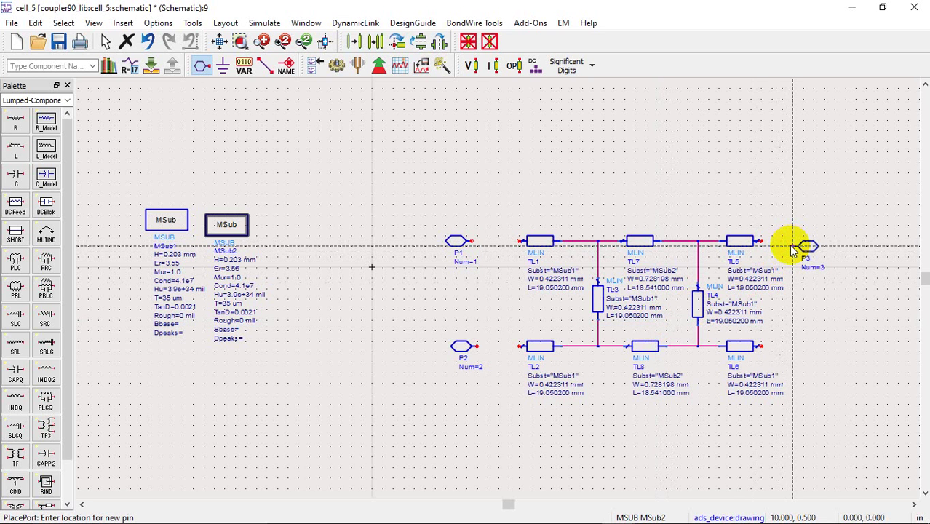
{"action": "left_click", "coordinate": [804, 347]}
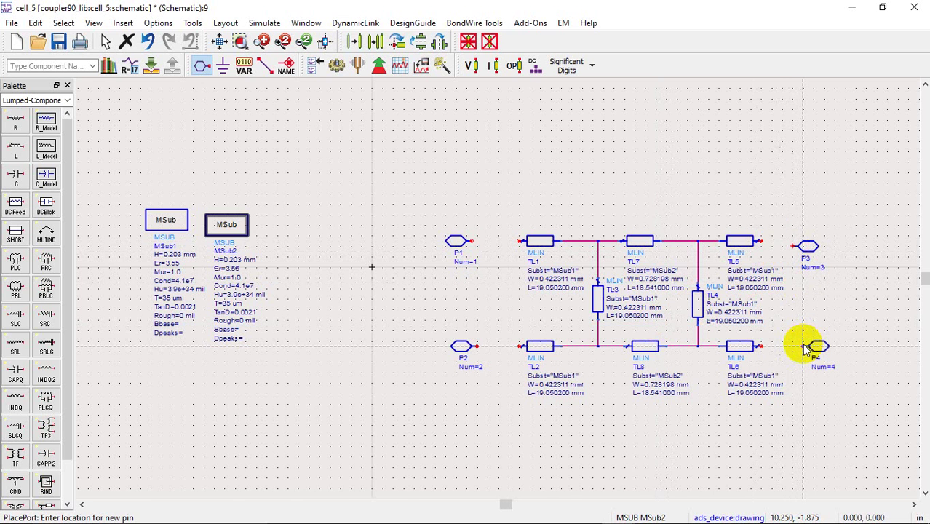
{"action": "key", "text": "Escape"}
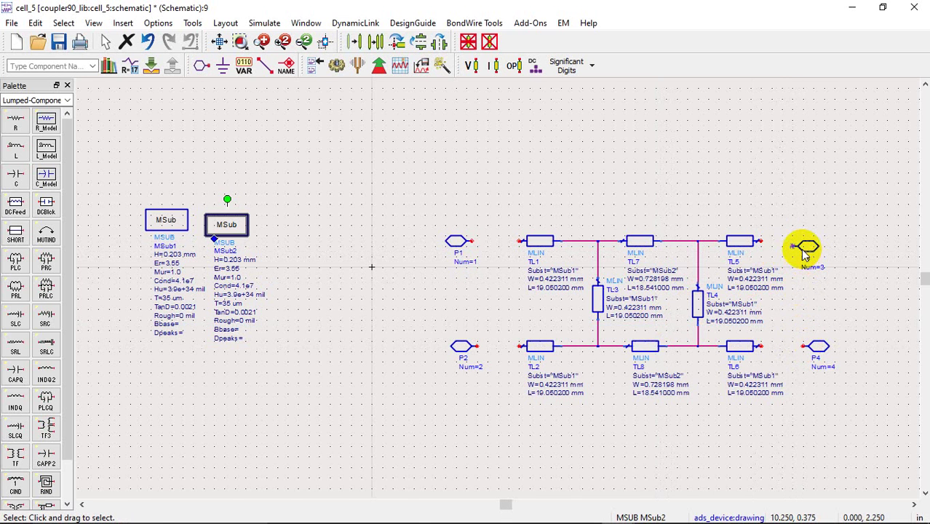
{"action": "left_click_drag", "start_coordinate": [806, 251], "coordinate": [805, 252]}
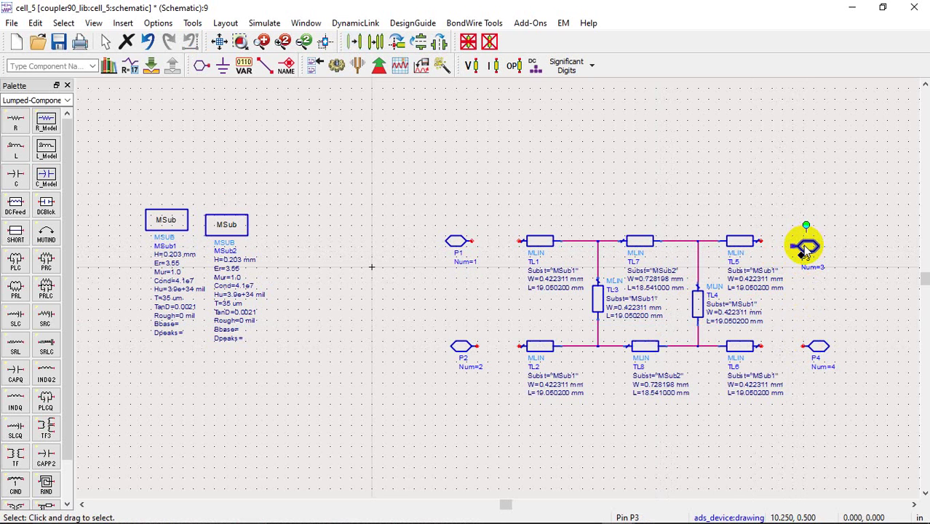
{"action": "left_click", "coordinate": [570, 130]}
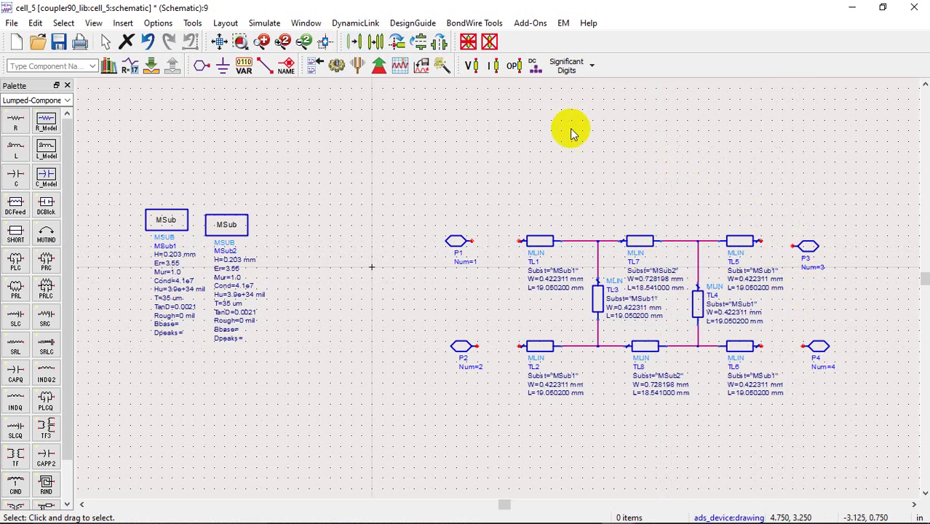
Wire ports P1–P4 to the outer ends of TL1, TL2, TL5 and TL6.
{"action": "left_click", "coordinate": [271, 73]}
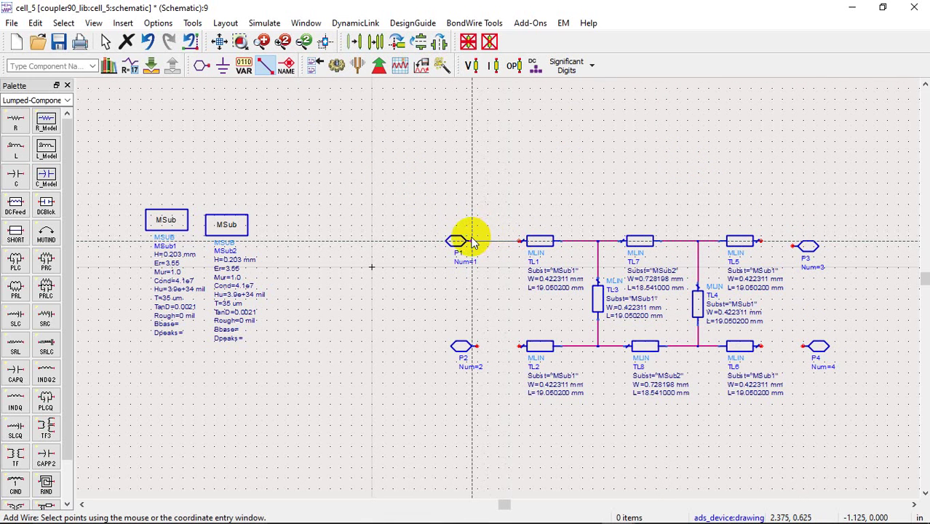
{"action": "left_click", "coordinate": [471, 241]}
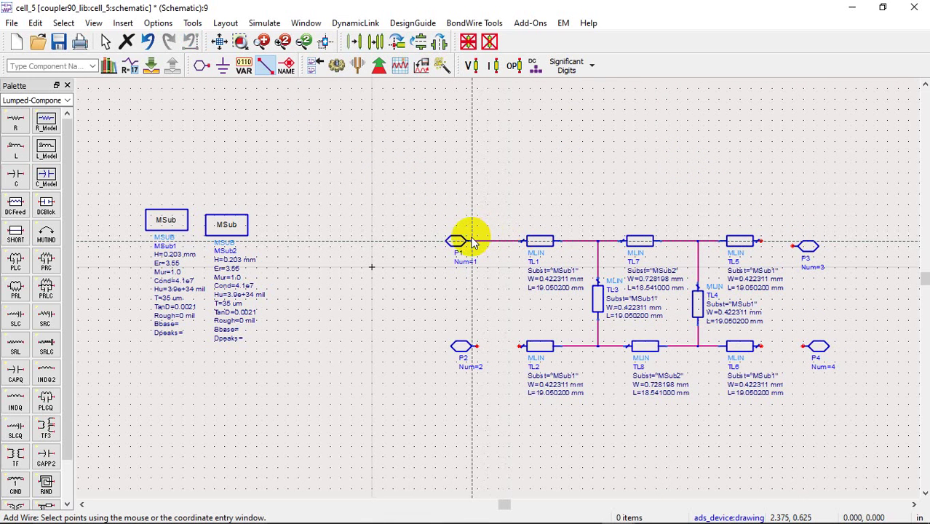
{"action": "left_click", "coordinate": [521, 347]}
{"action": "left_click", "coordinate": [476, 345]}
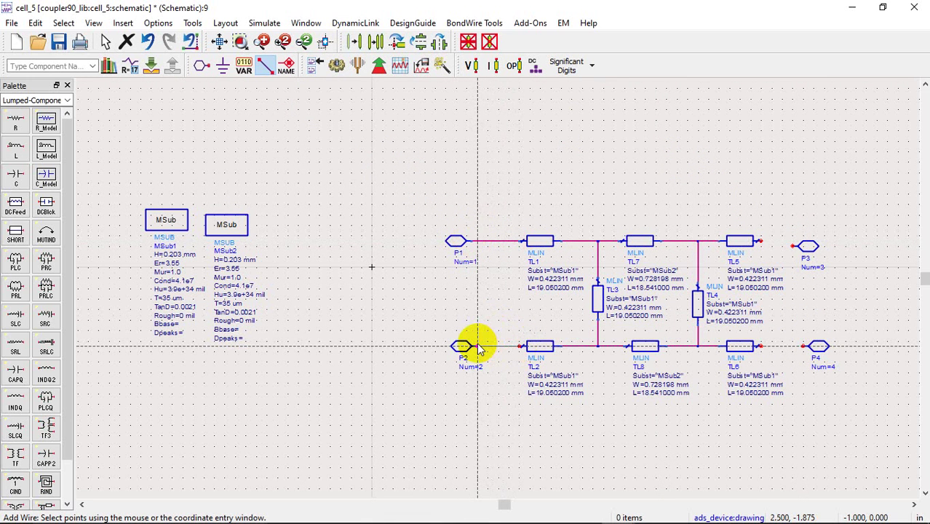
{"action": "left_click", "coordinate": [761, 243]}
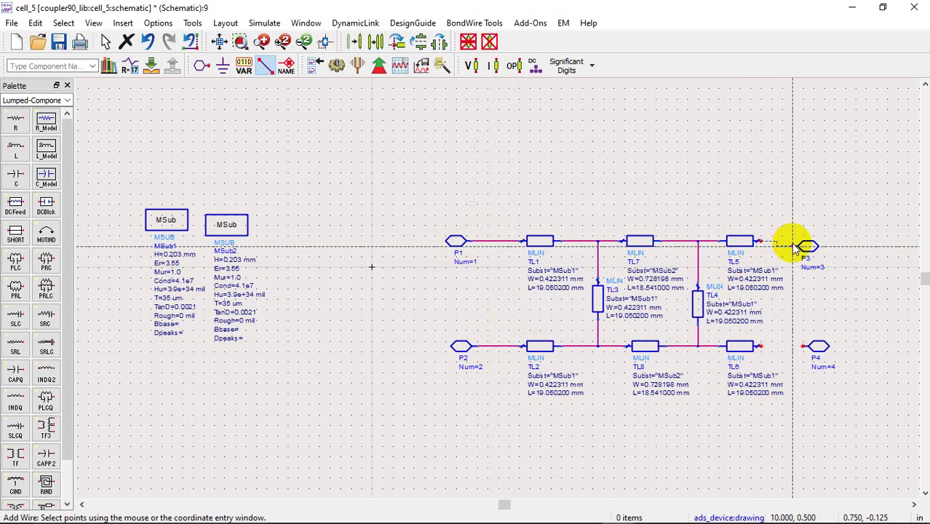
{"action": "left_click", "coordinate": [799, 247]}
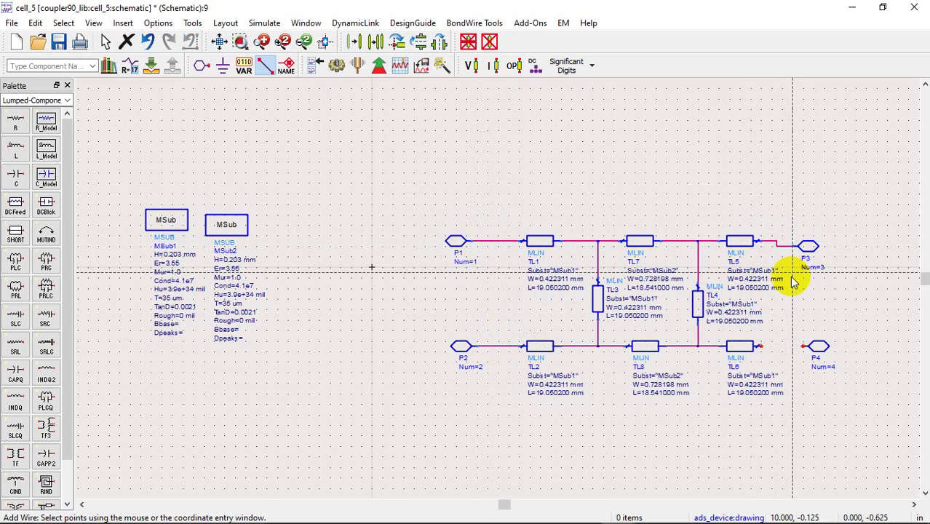
{"action": "left_click", "coordinate": [762, 346]}
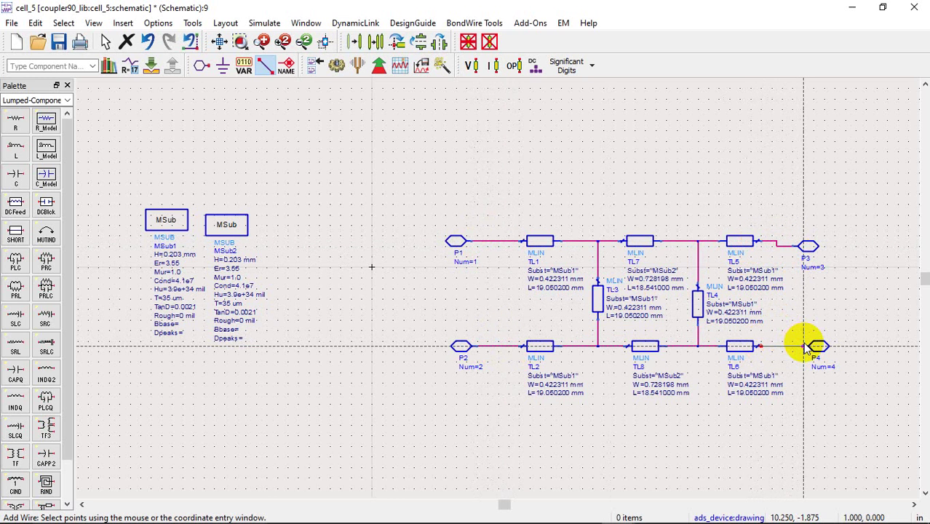
{"action": "left_click", "coordinate": [806, 348]}
{"action": "key", "text": "Escape"}
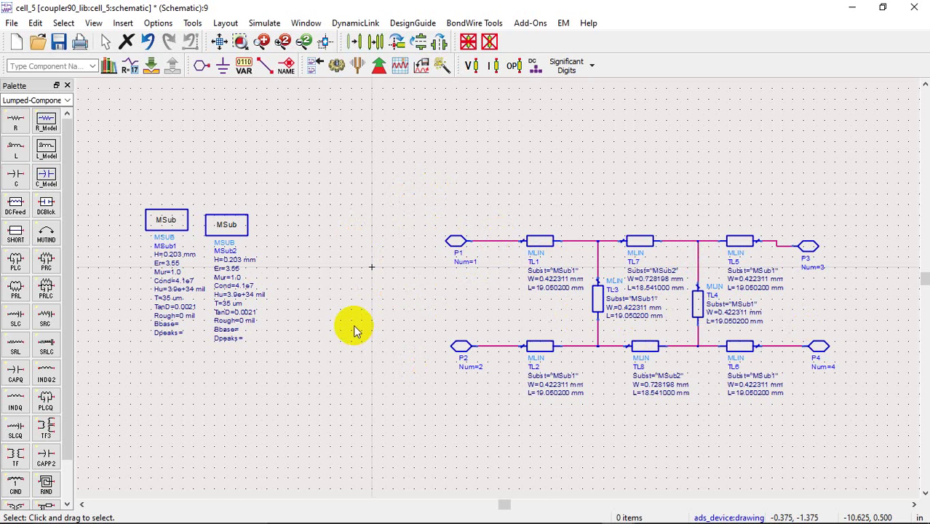
Generate the coupler layout from the schematic using Generate/Update Layout.
{"action": "left_click", "coordinate": [224, 24]}
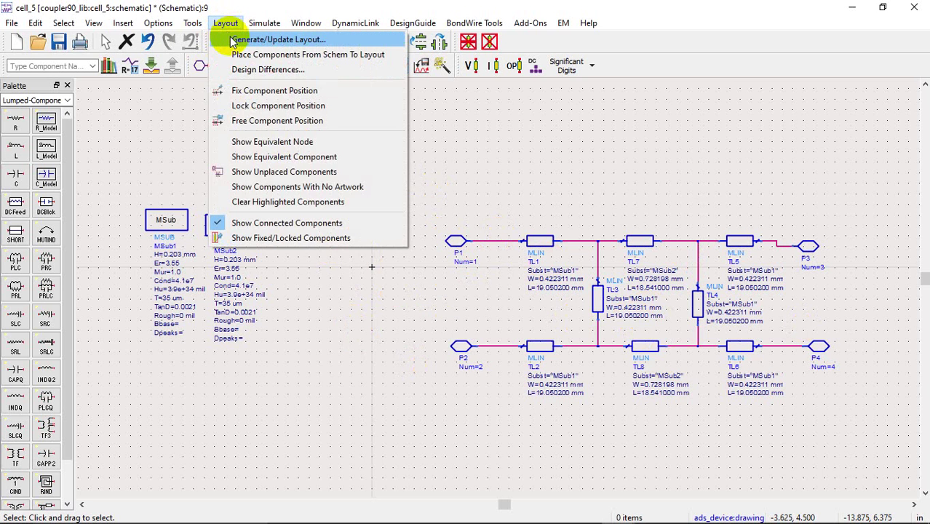
{"action": "left_click", "coordinate": [233, 40]}
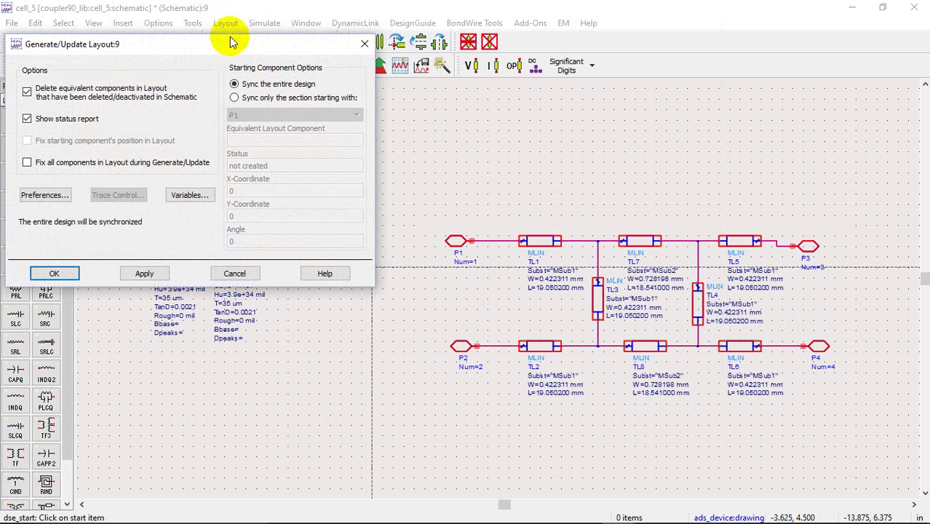
{"action": "left_click", "coordinate": [142, 270]}
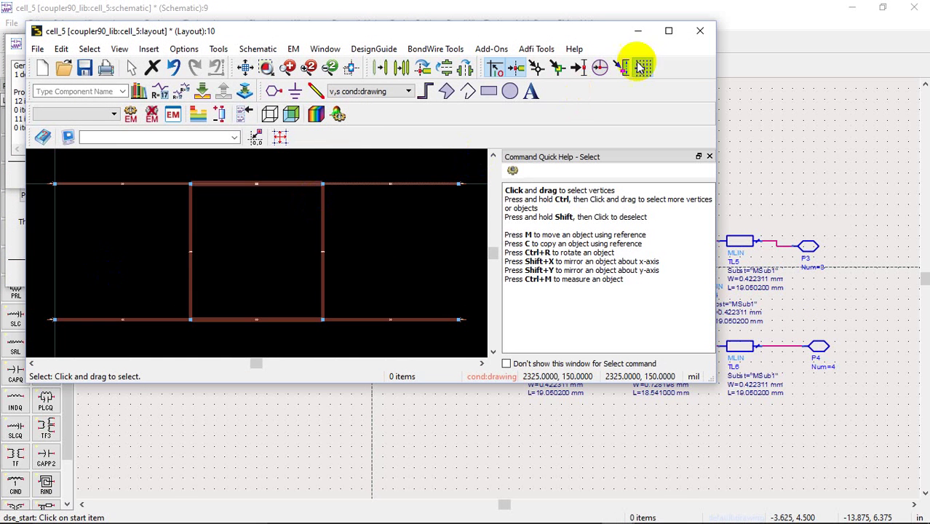
Maximize the cell_5 layout window and open its Momentum EM setup.
{"action": "left_click", "coordinate": [710, 156]}
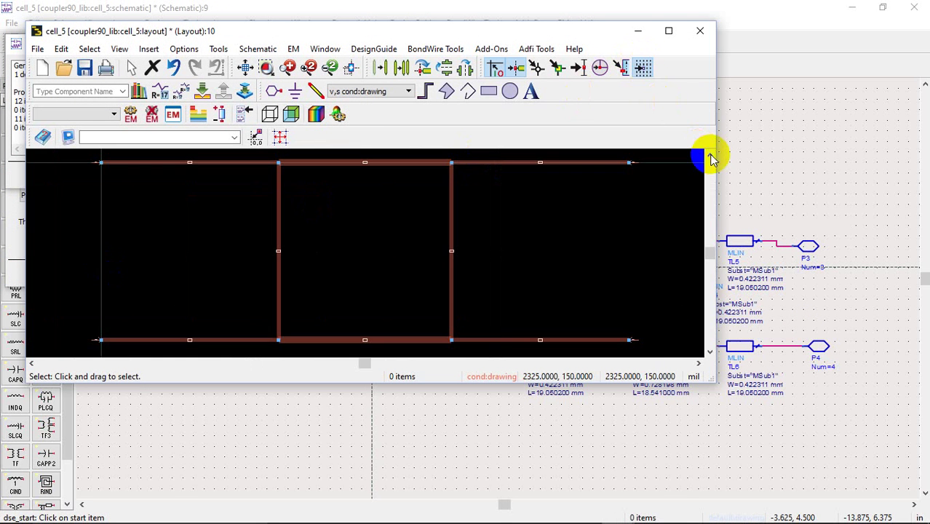
{"action": "left_click", "coordinate": [668, 31]}
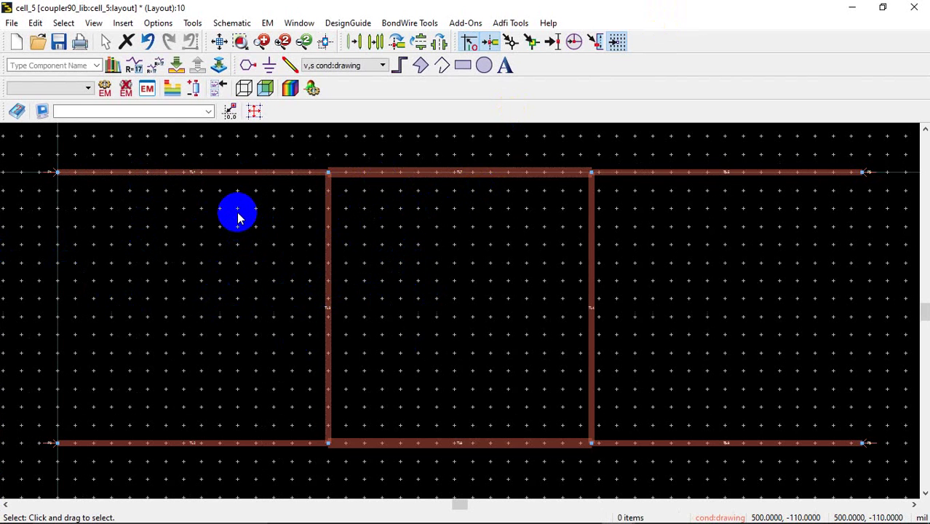
{"action": "left_click", "coordinate": [189, 134]}
{"action": "left_click", "coordinate": [148, 89]}
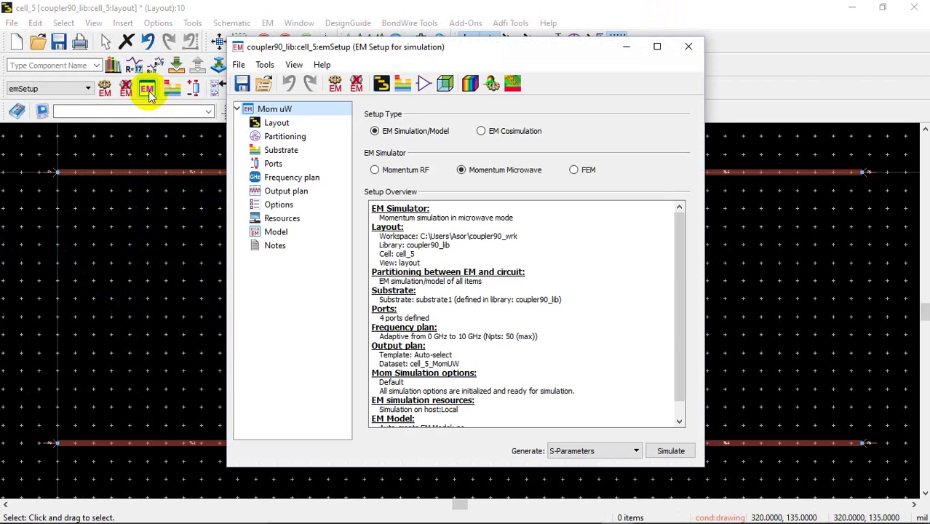
Add substrate3 to coupler90_lib, based on the 25milAlumina template.
{"action": "left_click", "coordinate": [281, 150]}
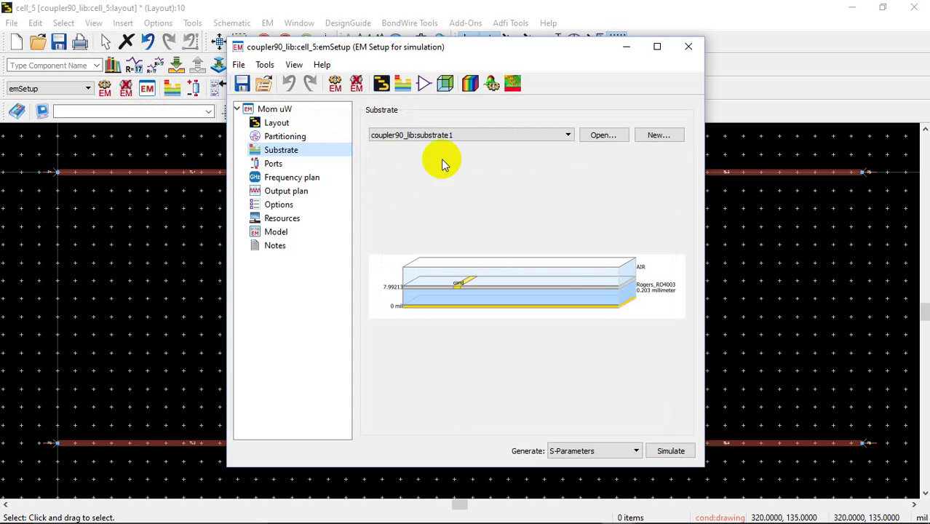
{"action": "left_click", "coordinate": [657, 137]}
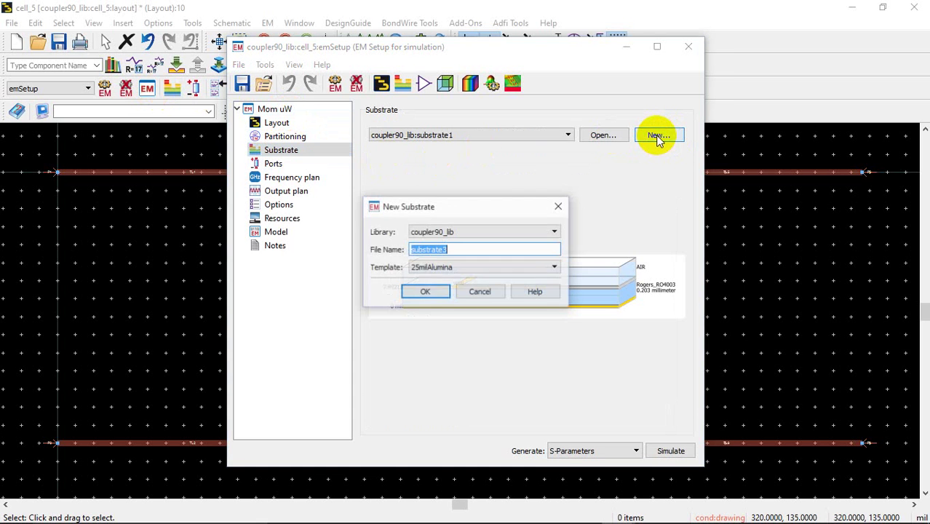
{"action": "left_click", "coordinate": [436, 291]}
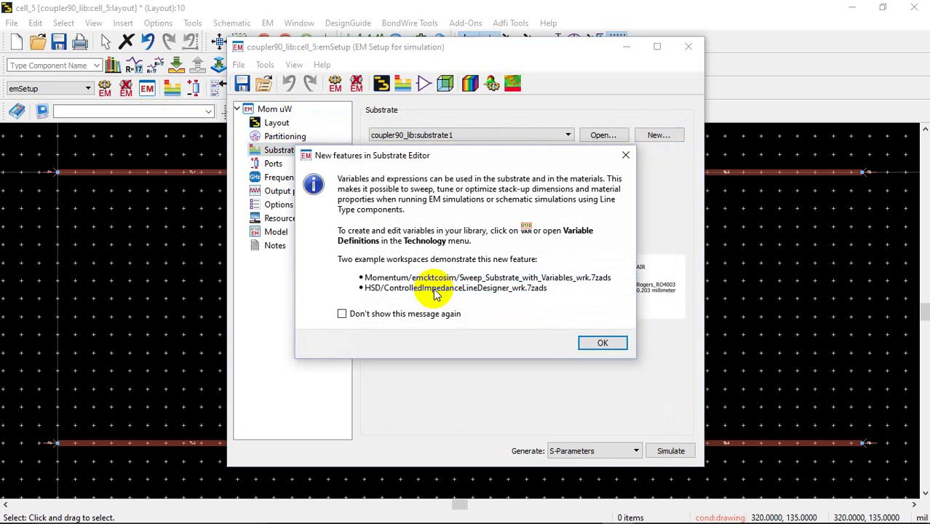
{"action": "left_click", "coordinate": [597, 343]}
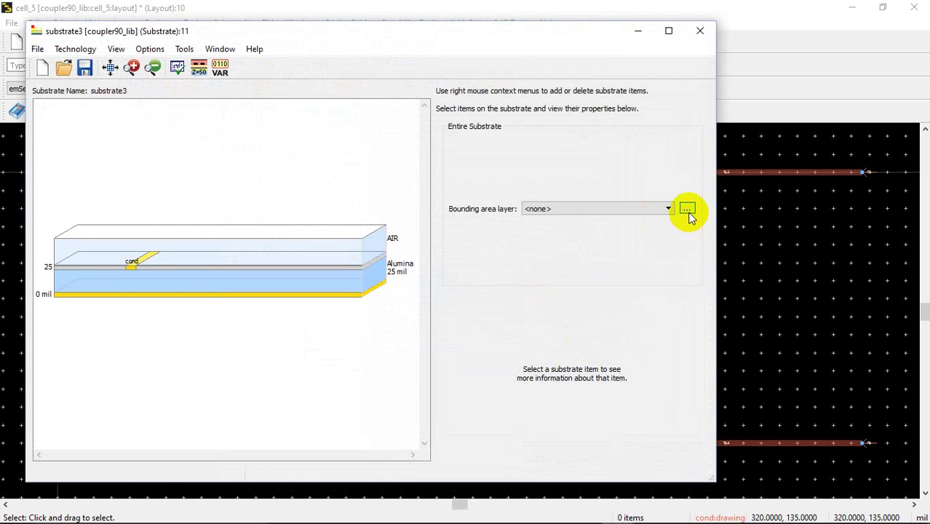
Remove Alumina from the library's dielectric material definitions.
{"action": "left_click", "coordinate": [278, 277]}
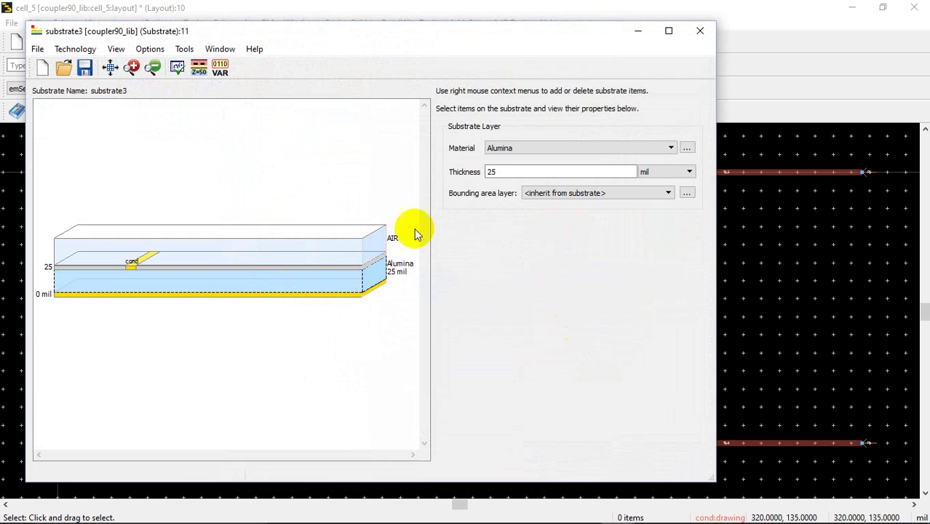
{"action": "left_click", "coordinate": [692, 148]}
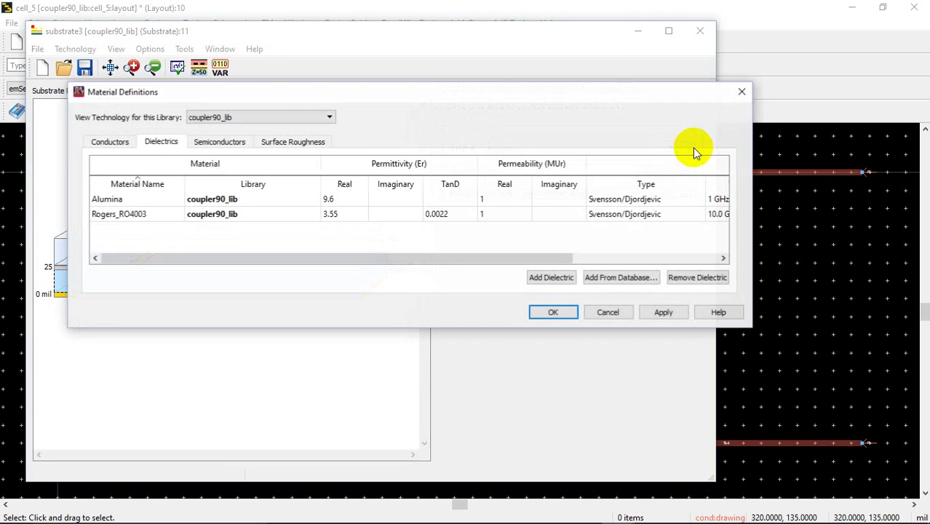
{"action": "double_click", "coordinate": [131, 214]}
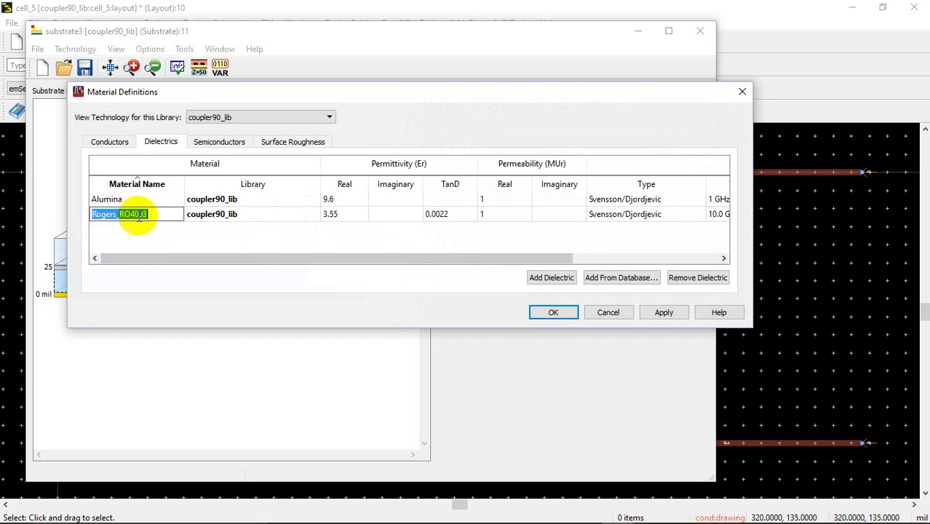
{"action": "left_click", "coordinate": [643, 280]}
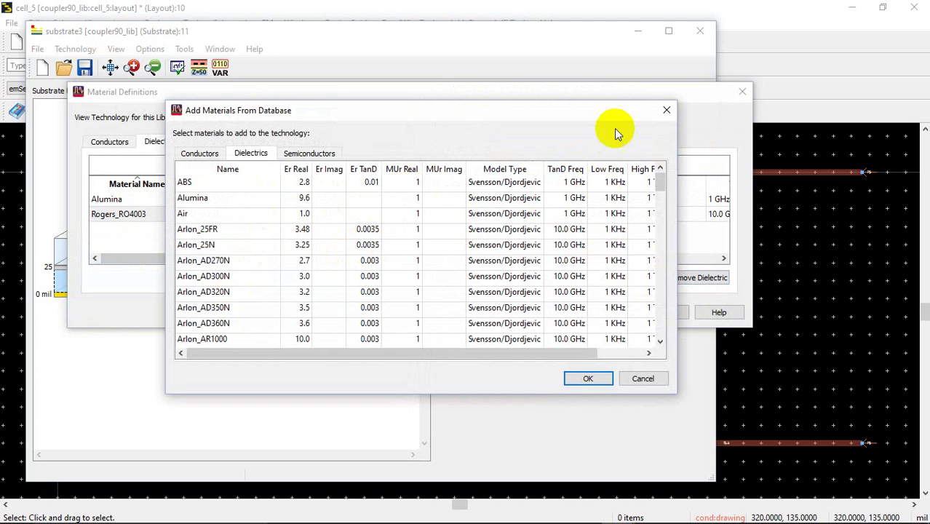
{"action": "left_click", "coordinate": [668, 111]}
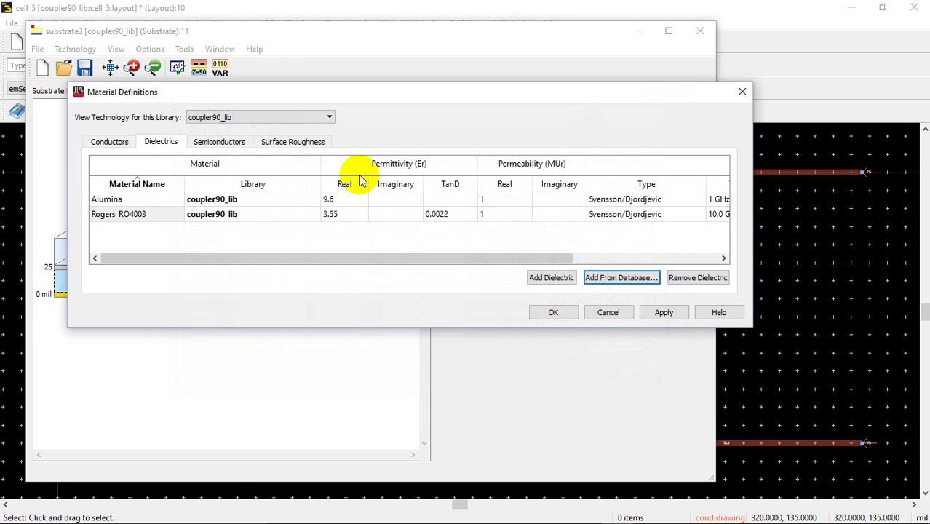
{"action": "left_click", "coordinate": [280, 200]}
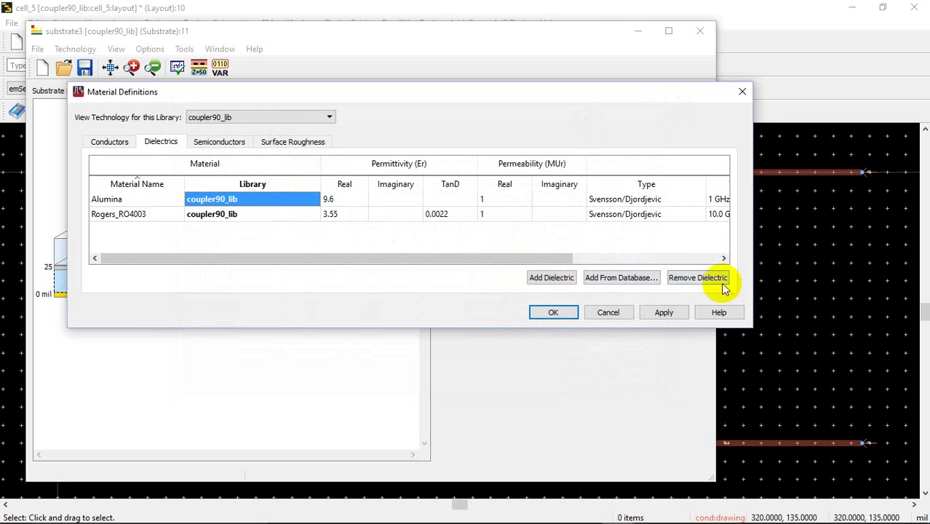
{"action": "left_click", "coordinate": [701, 279]}
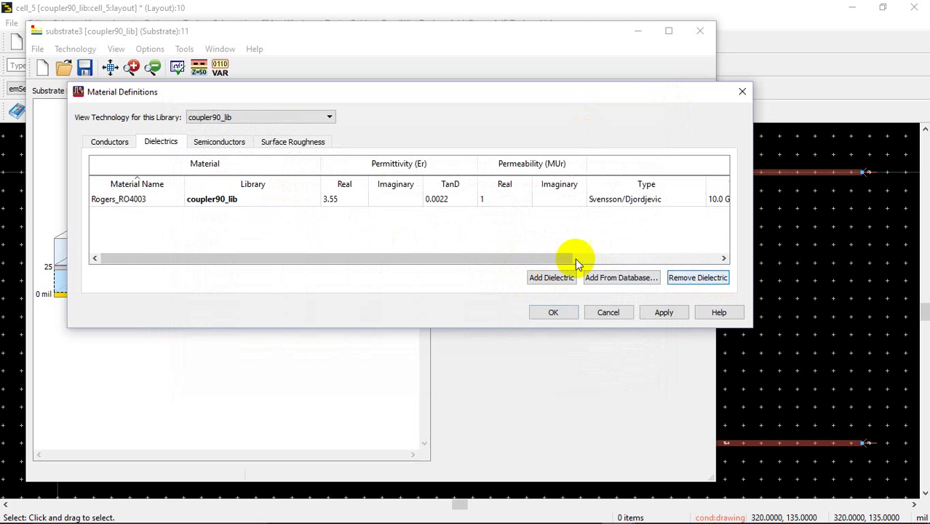
{"action": "left_click", "coordinate": [109, 141]}
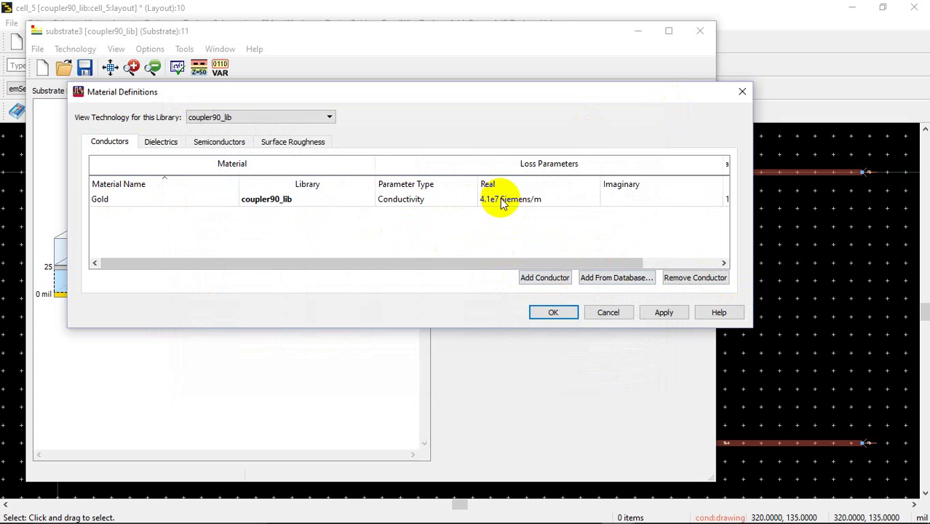
{"action": "left_click", "coordinate": [554, 313]}
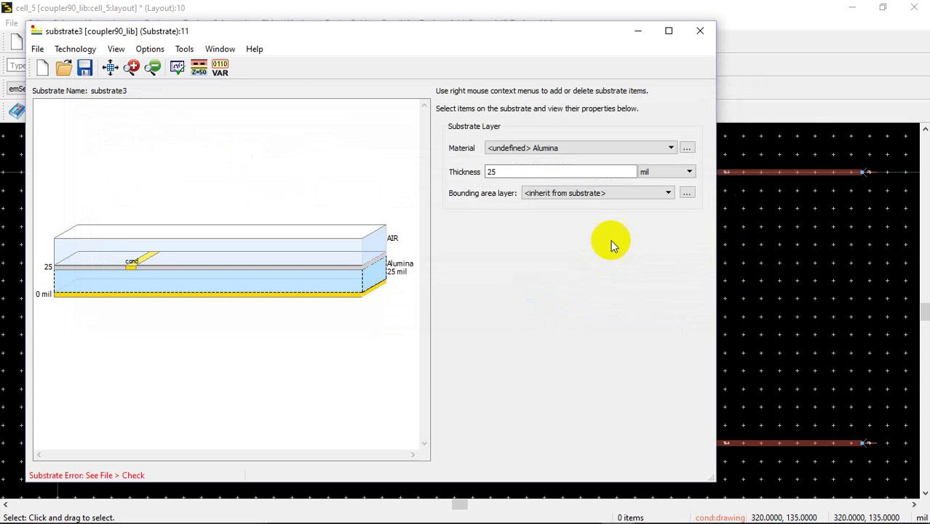
Make the dielectric layer 0.203 millimeter Rogers_RO4003 and save substrate3.
{"action": "left_click", "coordinate": [592, 144]}
{"action": "left_click", "coordinate": [578, 166]}
{"action": "key", "text": "Tab"}
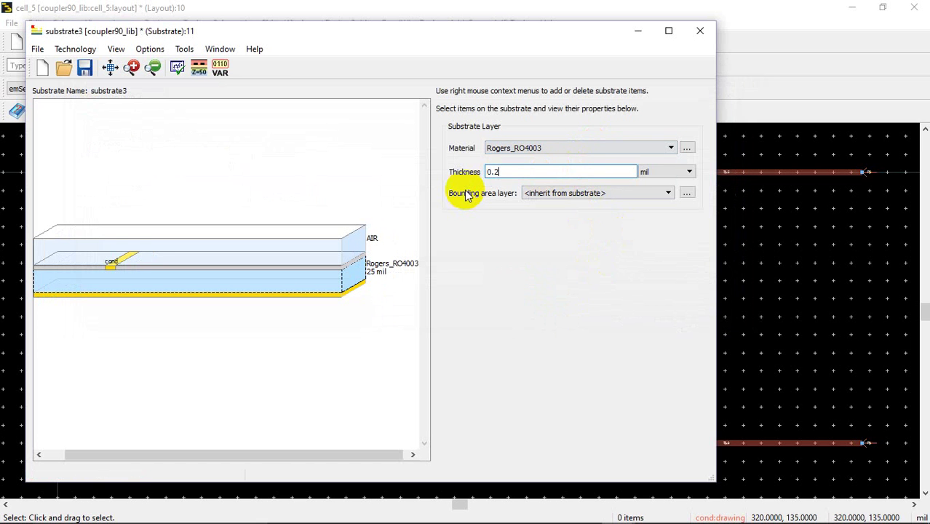
{"action": "left_click", "coordinate": [658, 172]}
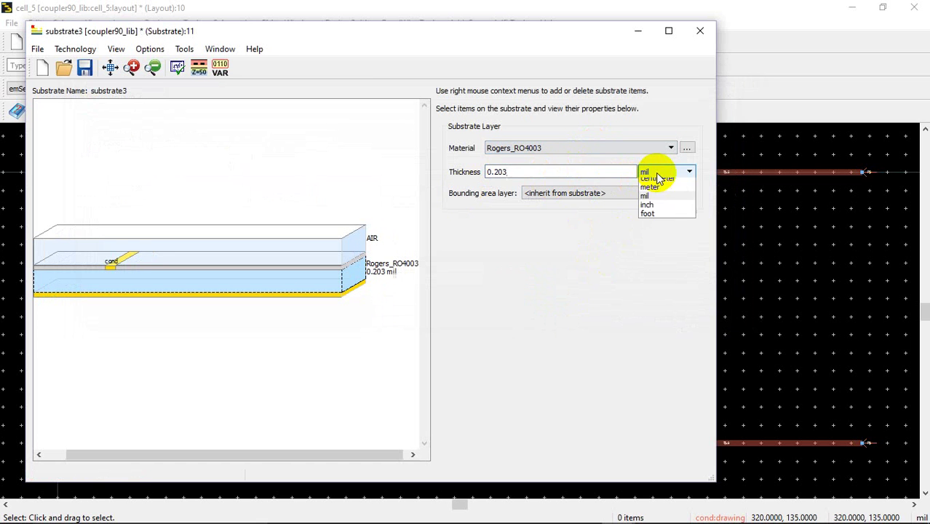
{"action": "left_click", "coordinate": [656, 201]}
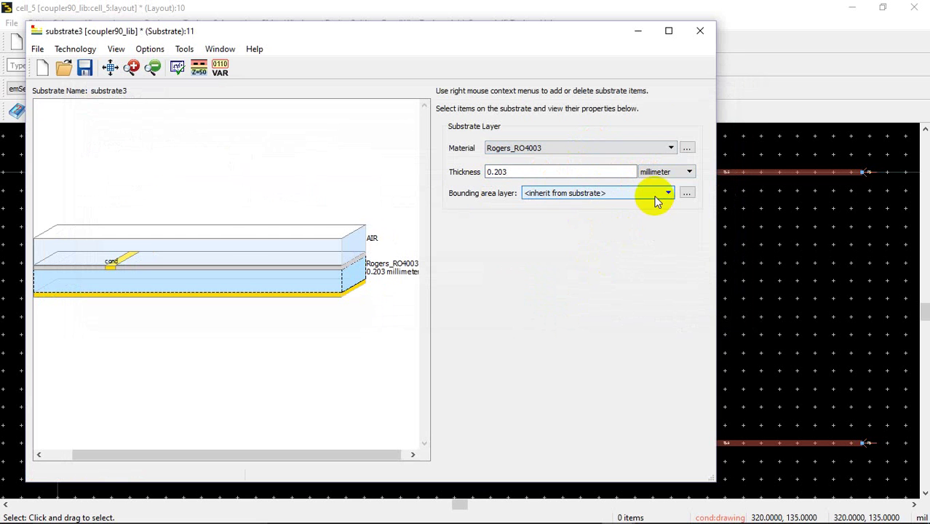
{"action": "left_click", "coordinate": [701, 33]}
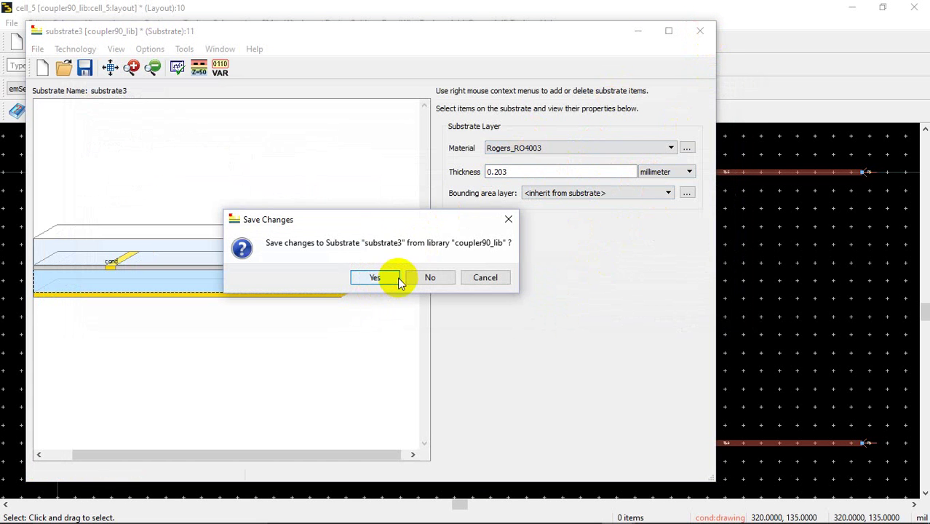
{"action": "left_click", "coordinate": [375, 277]}
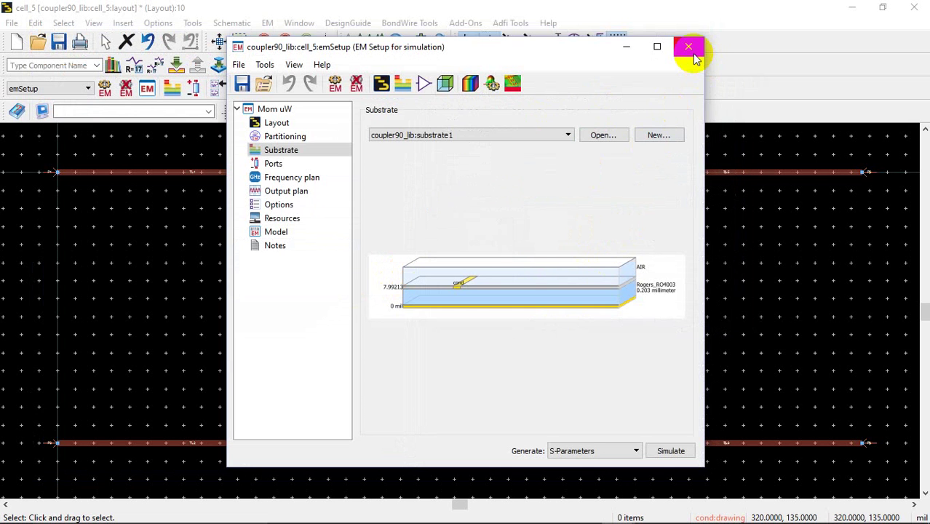
Generate only the preprocessed layout_emprep geometry from EM Setup.
{"action": "left_click", "coordinate": [637, 451]}
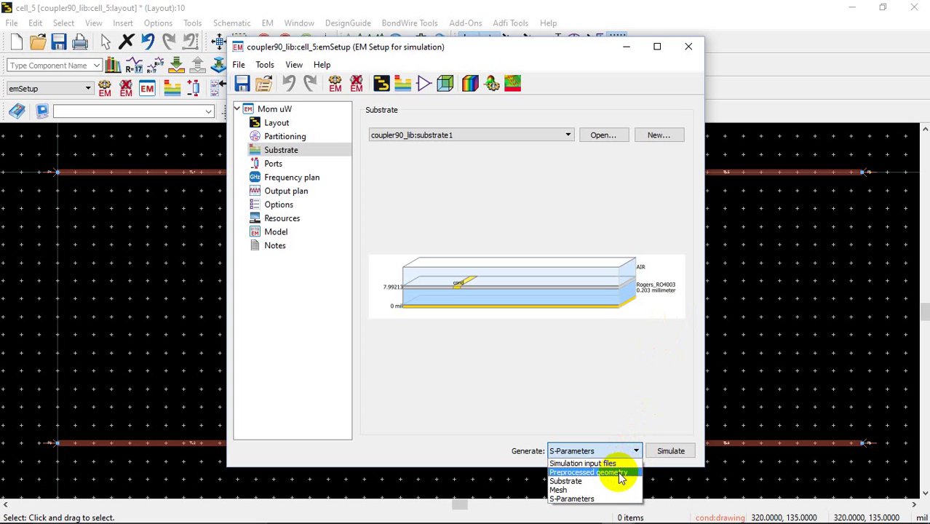
{"action": "left_click", "coordinate": [619, 473]}
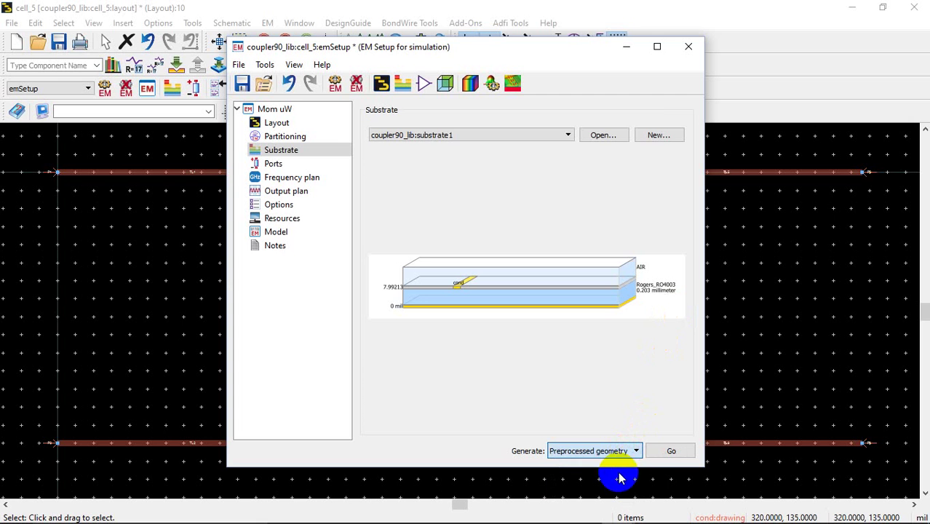
{"action": "left_click", "coordinate": [669, 452]}
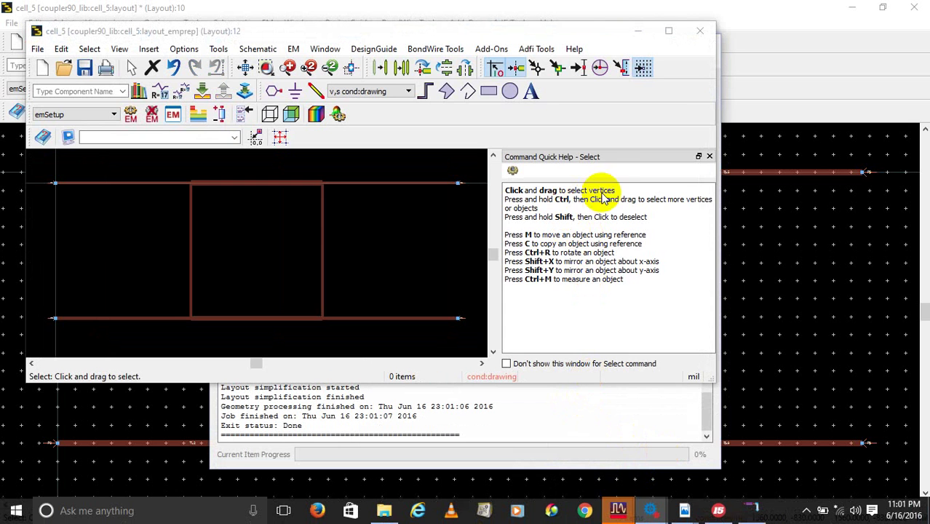
Close the original layout without saving, then open EM Setup for the maximized emprep layout.
{"action": "left_click", "coordinate": [912, 14]}
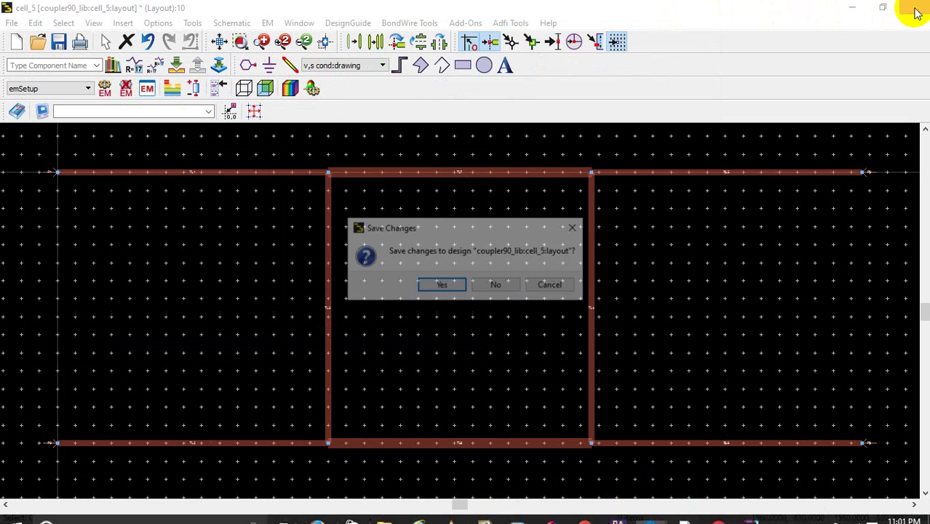
{"action": "left_click", "coordinate": [494, 286]}
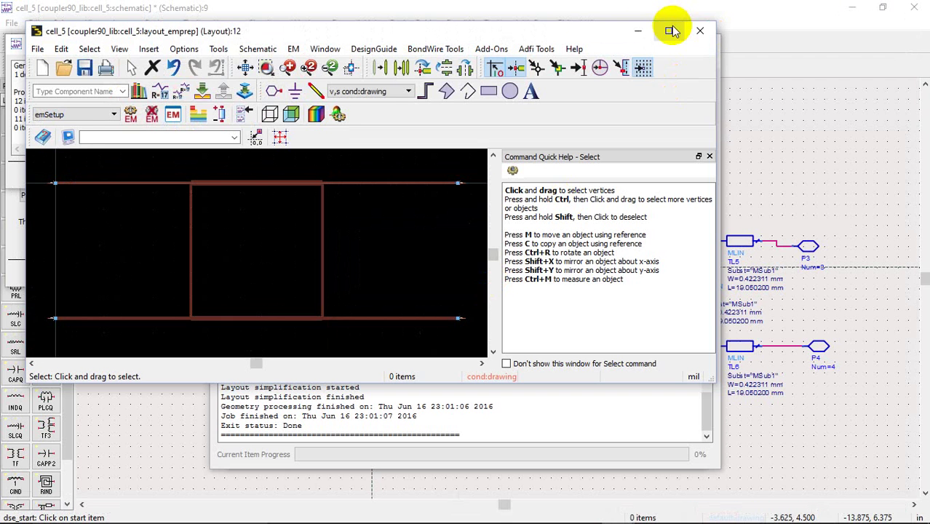
{"action": "left_click", "coordinate": [671, 31]}
{"action": "left_click", "coordinate": [239, 215]}
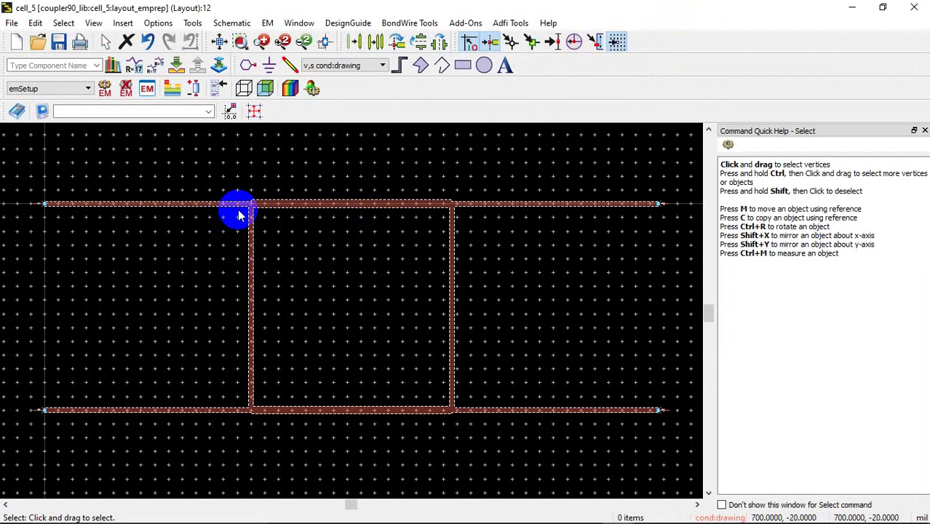
{"action": "left_click", "coordinate": [325, 193]}
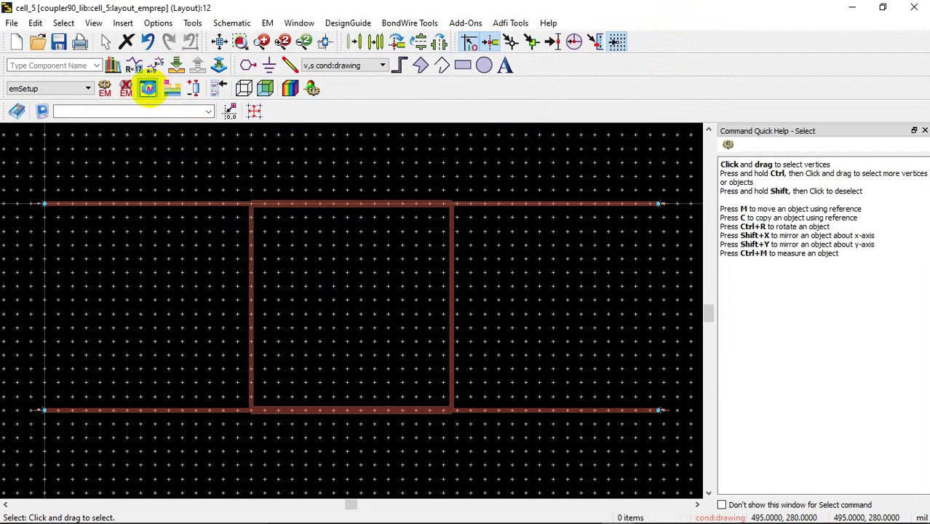
{"action": "left_click", "coordinate": [148, 88]}
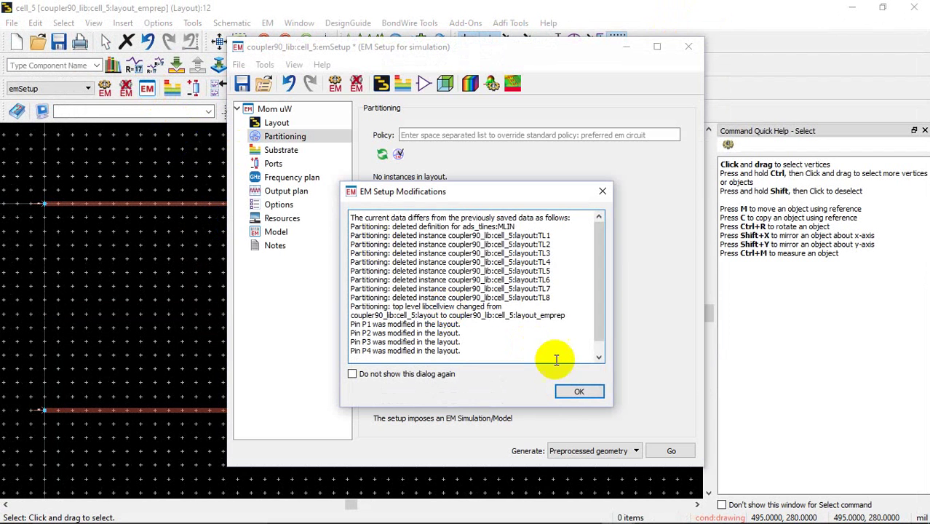
Sweep frequency 0 to 5 GHz with 500 max points, generating S-Parameters.
{"action": "left_click", "coordinate": [570, 393]}
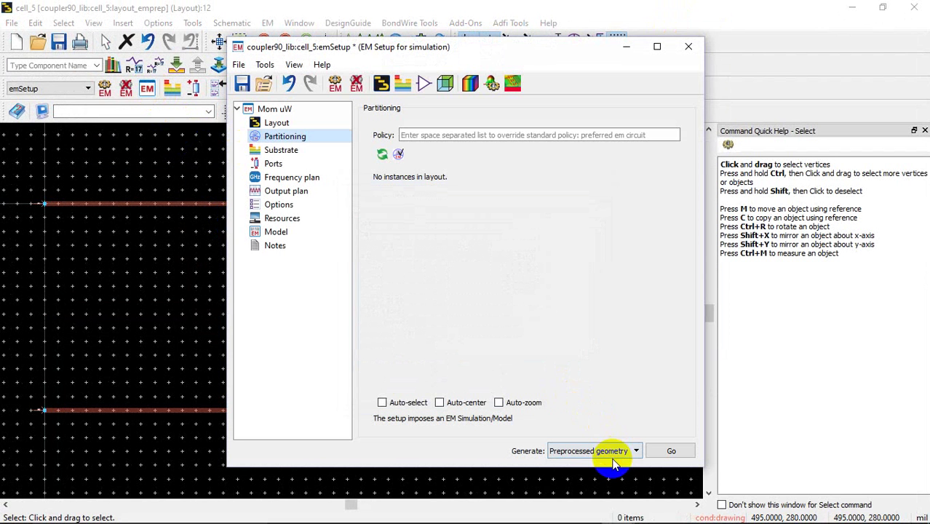
{"action": "left_click", "coordinate": [290, 178]}
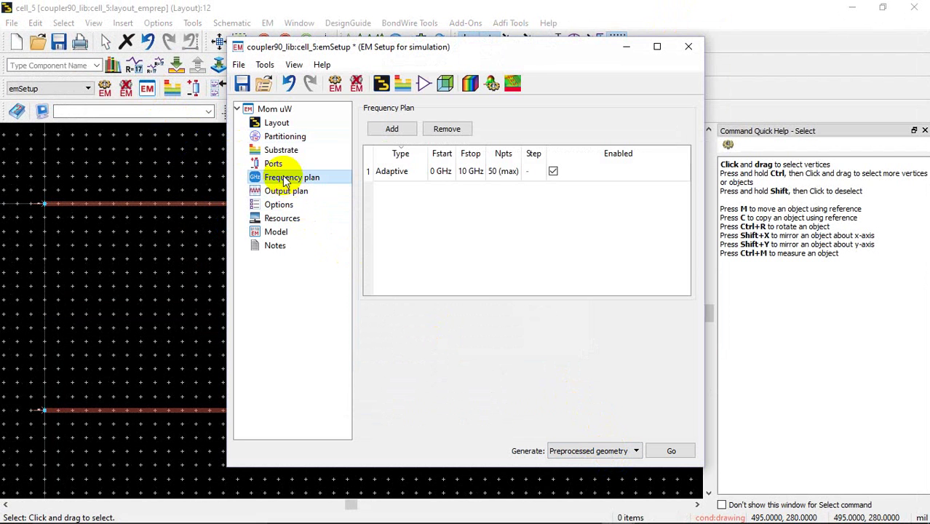
{"action": "left_click", "coordinate": [441, 175]}
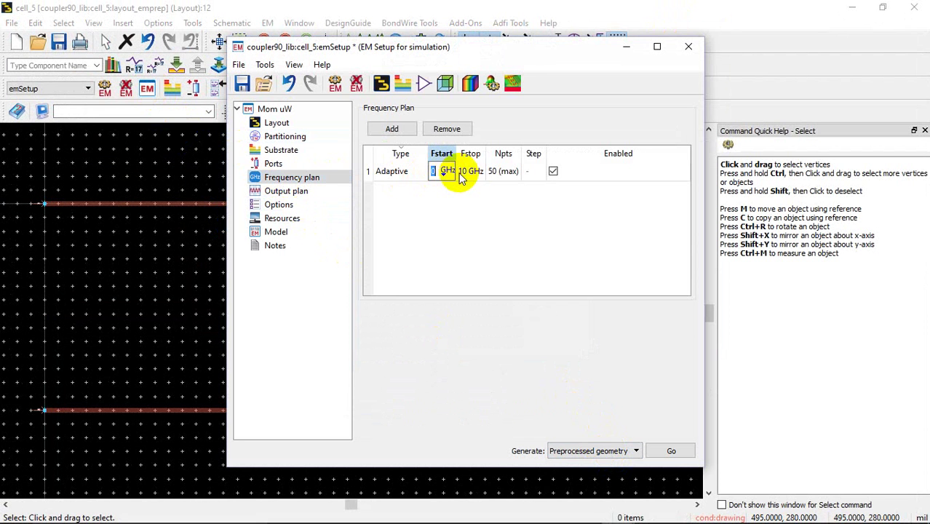
{"action": "left_click", "coordinate": [470, 173]}
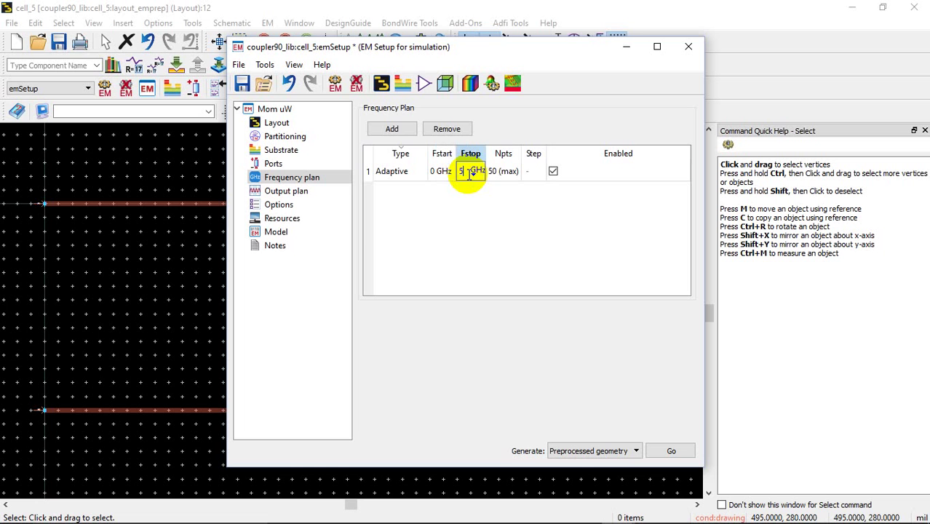
{"action": "type", "text": "5"}
{"action": "left_click", "coordinate": [498, 177]}
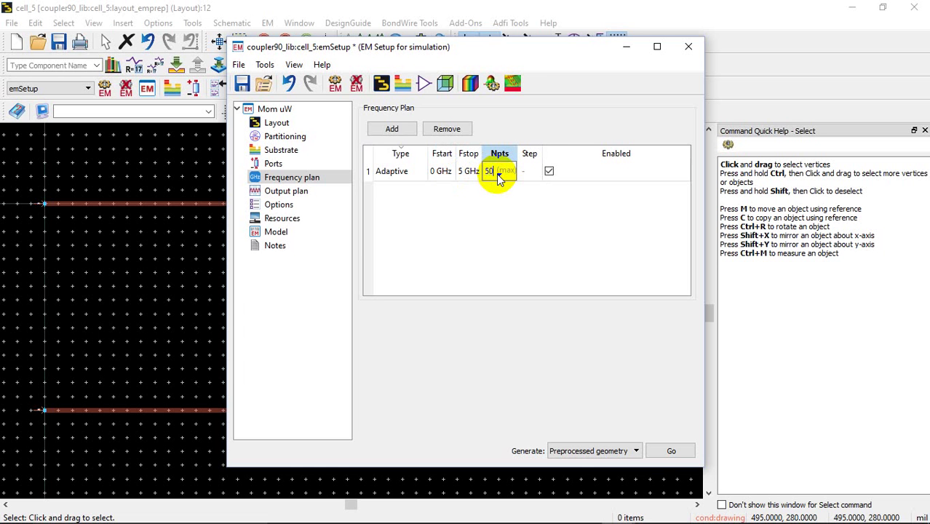
{"action": "type", "text": "0"}
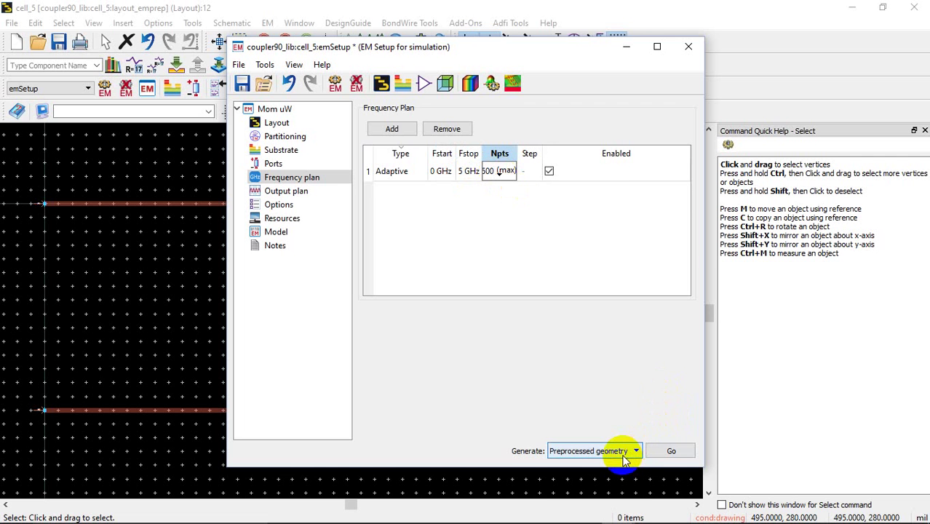
{"action": "left_click", "coordinate": [624, 452]}
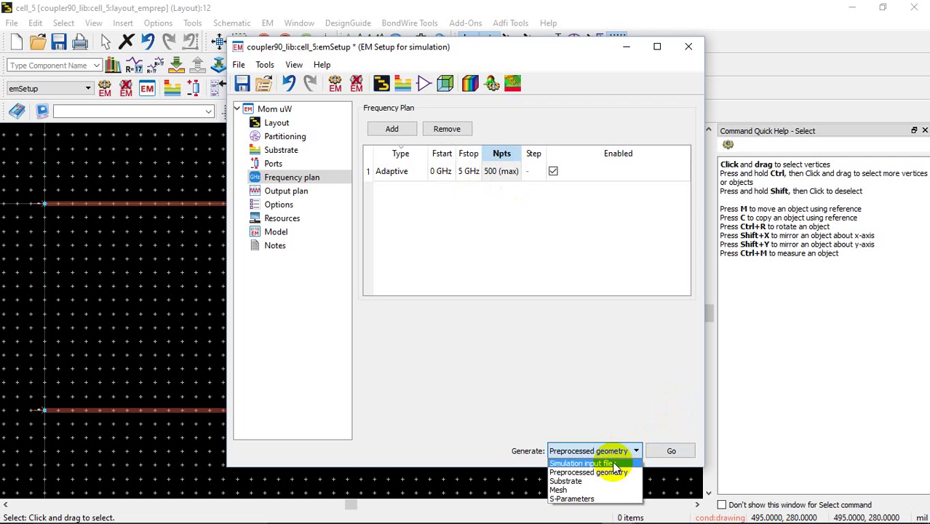
{"action": "left_click", "coordinate": [596, 499]}
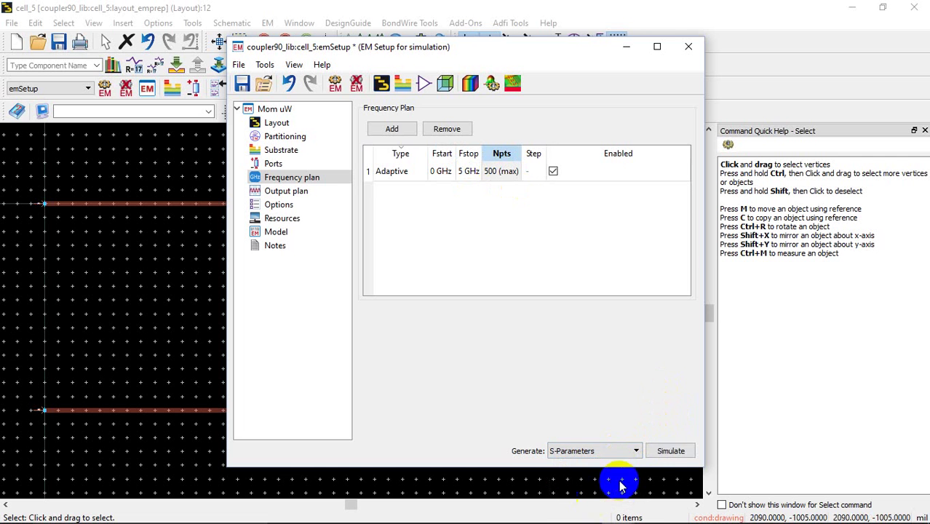
Run the Momentum simulation, accepting the design save notice, into dataset cell_5_MomUW.
{"action": "left_click", "coordinate": [678, 451]}
{"action": "key", "text": "Return"}
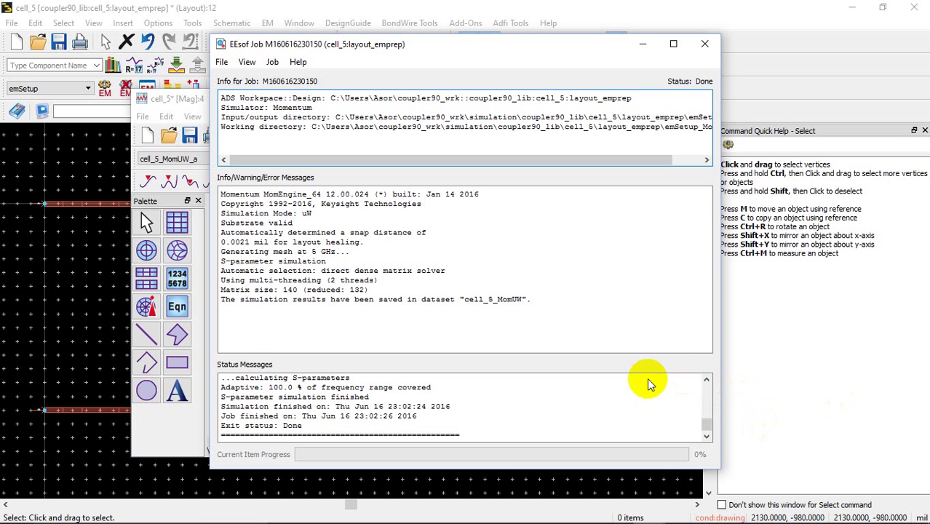
Close the EEsof job log and zoom into the maximized cell_5 [Mag] S-parameter plots.
{"action": "left_click", "coordinate": [705, 44]}
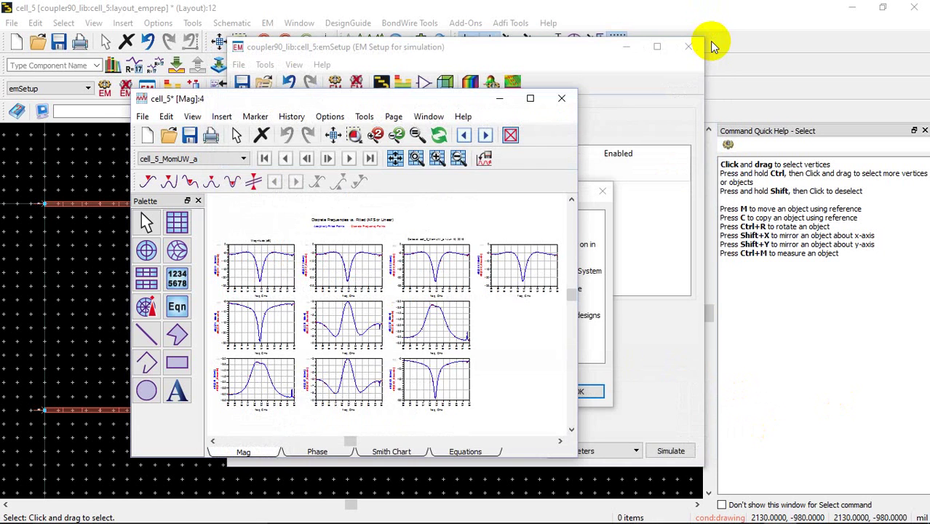
{"action": "left_click", "coordinate": [531, 100]}
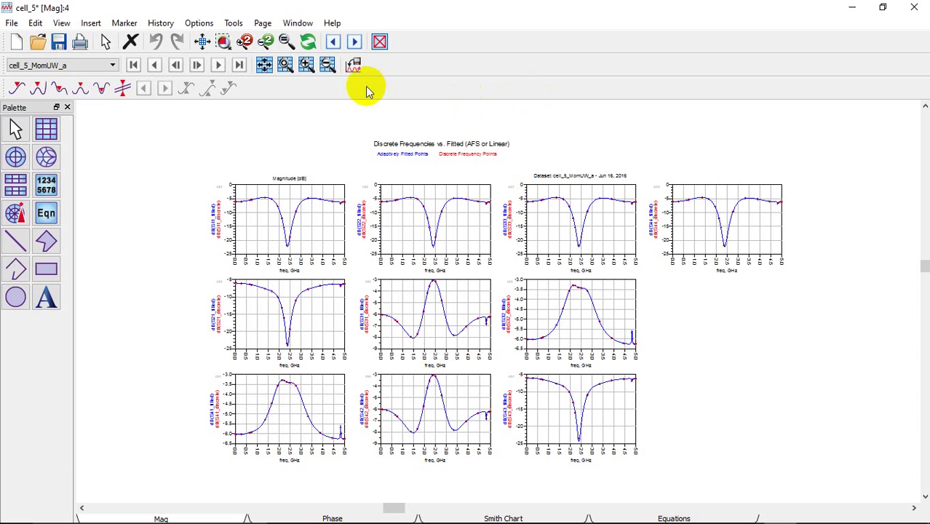
{"action": "left_click", "coordinate": [245, 42]}
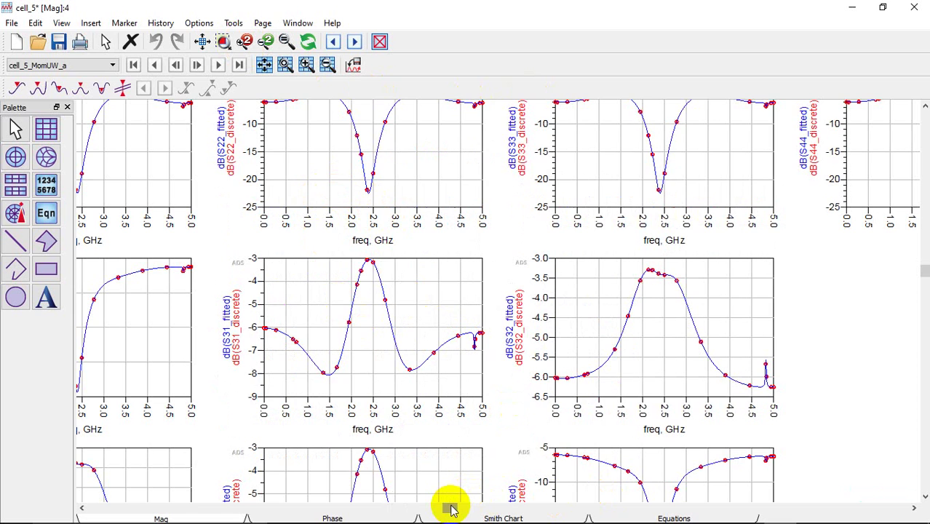
{"action": "left_click_drag", "start_coordinate": [448, 508], "coordinate": [425, 509]}
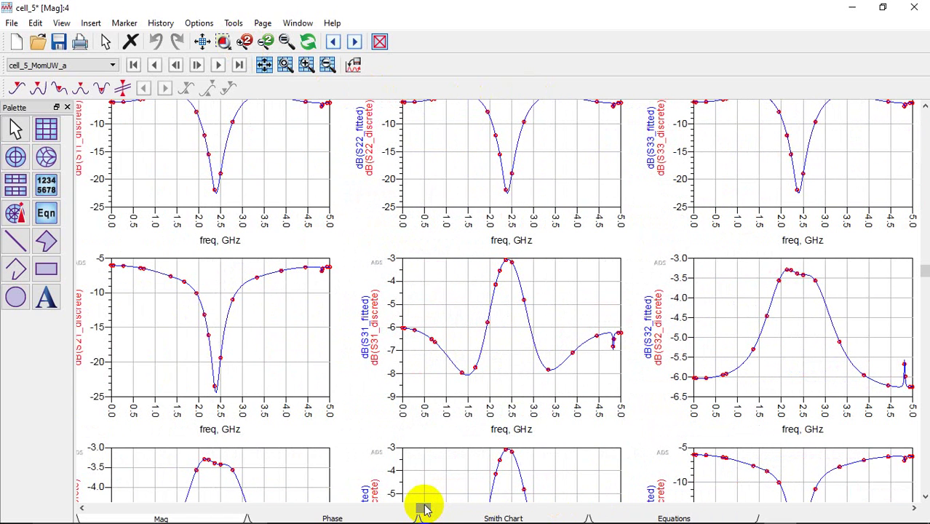
{"action": "left_click_drag", "start_coordinate": [425, 510], "coordinate": [413, 508]}
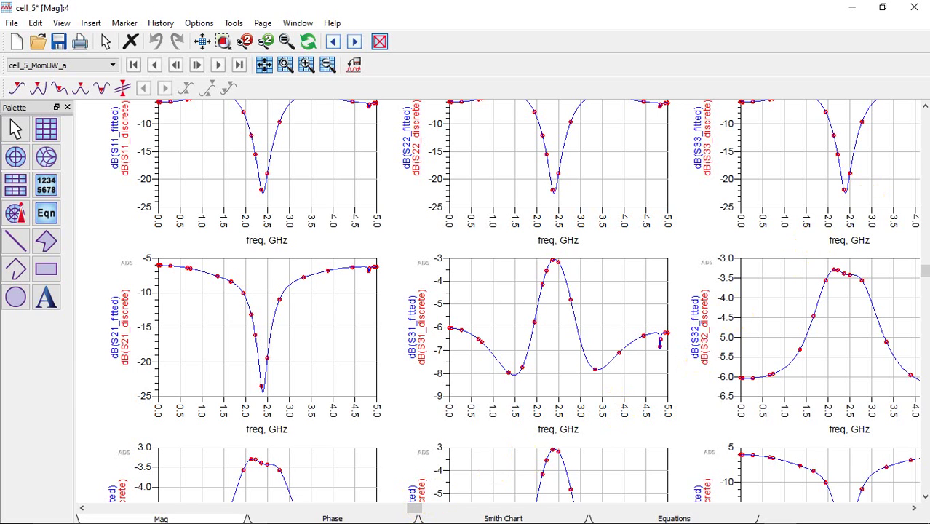
{"action": "left_click", "coordinate": [924, 107]}
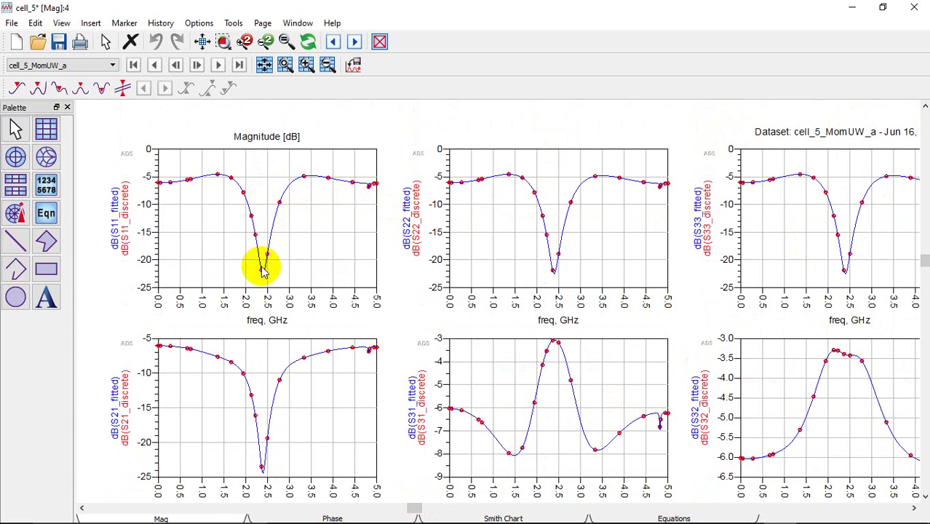
{"action": "mouse_move", "coordinate": [264, 271]}
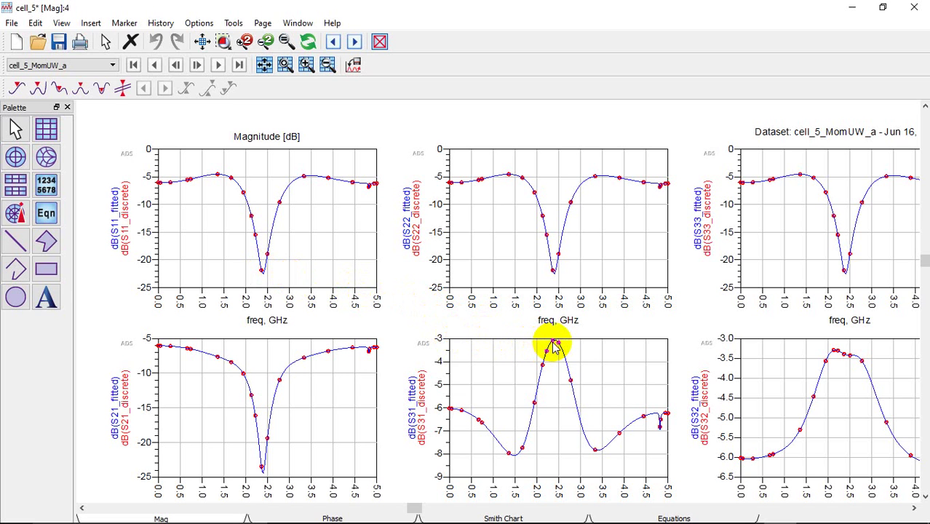
{"action": "mouse_move", "coordinate": [555, 345]}
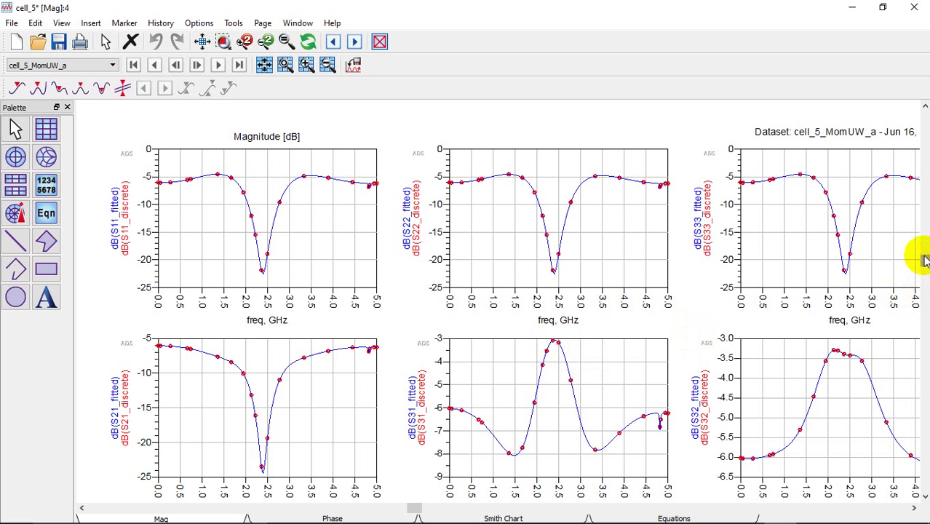
{"action": "scroll", "coordinate": [923, 261], "scroll_direction": "down", "scroll_amount": 1}
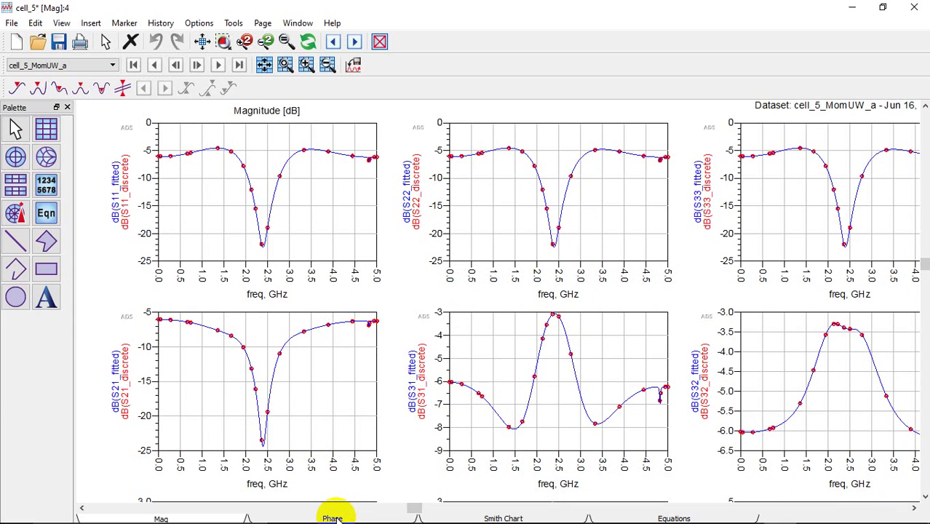
Zoom the Phase page in by 2 and read S41's phase, about −7.7° near 2.43 GHz.
{"action": "left_click", "coordinate": [333, 517]}
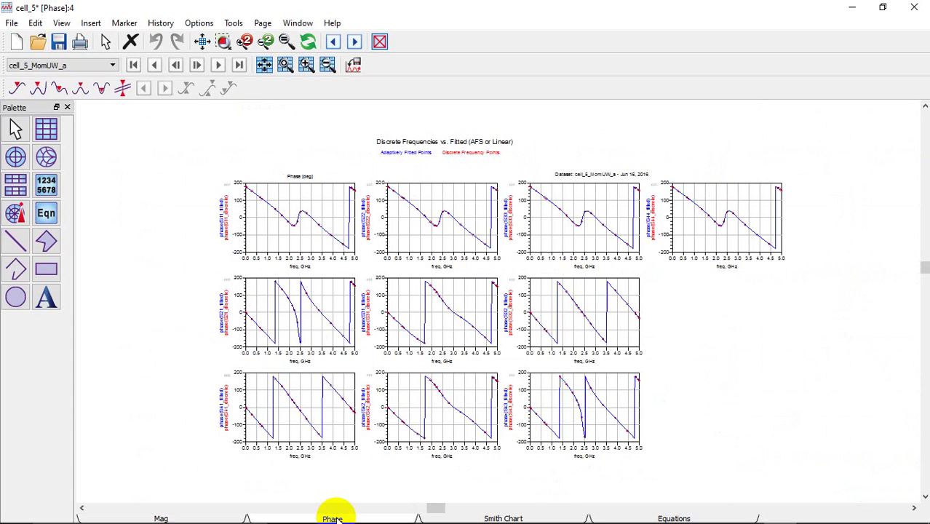
{"action": "left_click", "coordinate": [244, 41]}
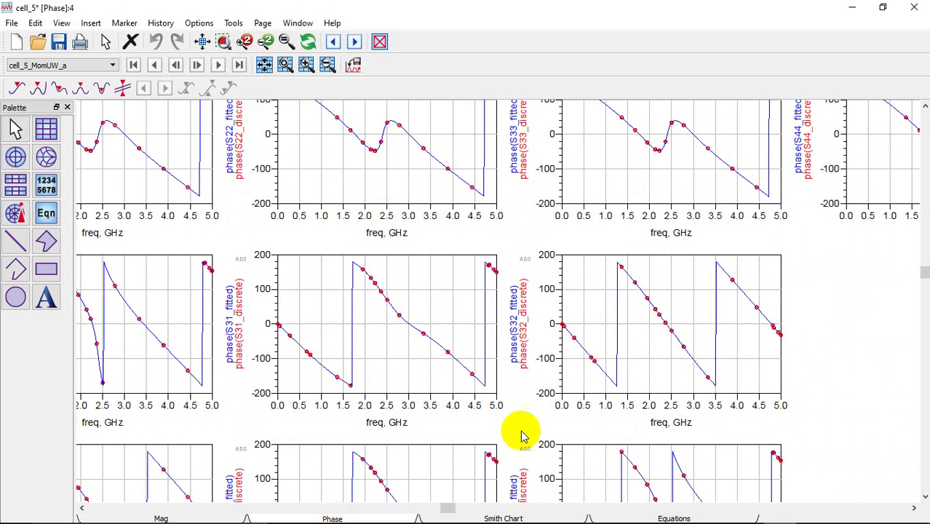
{"action": "left_click_drag", "start_coordinate": [450, 507], "coordinate": [415, 510]}
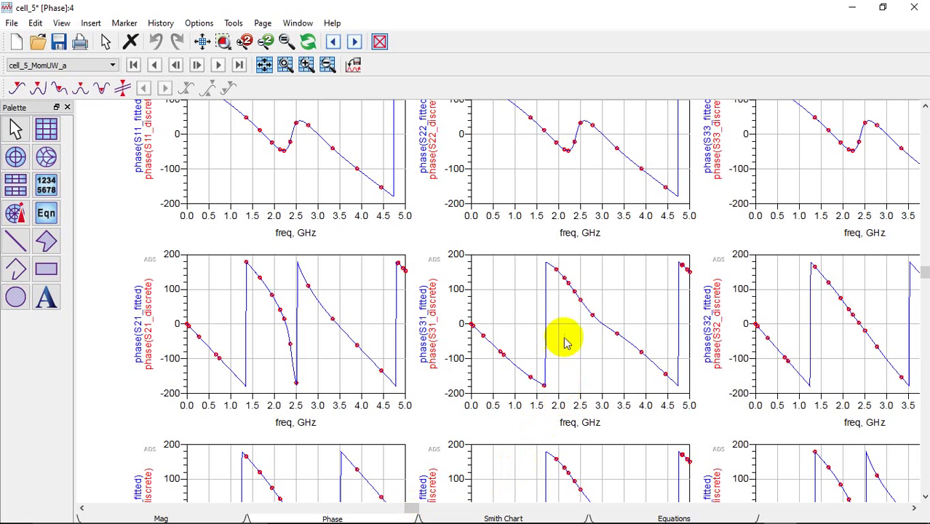
{"action": "mouse_move", "coordinate": [570, 289]}
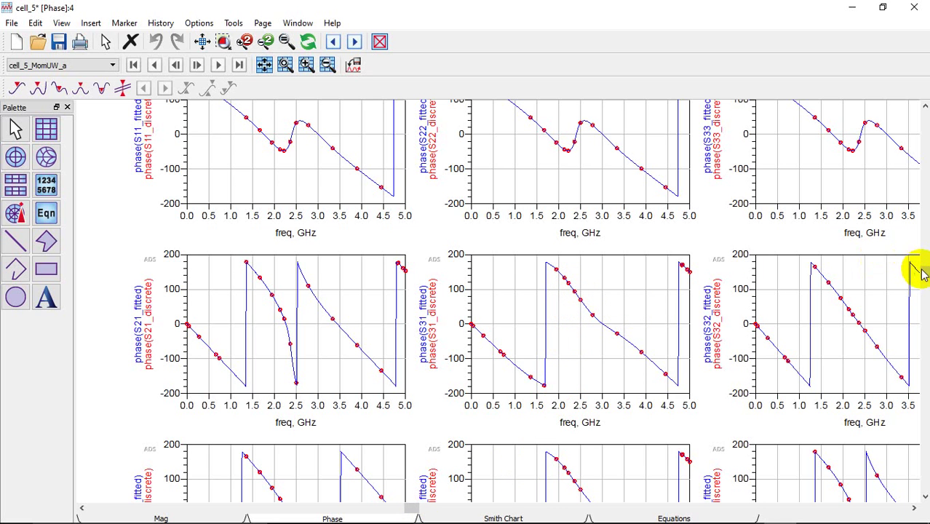
{"action": "left_click_drag", "start_coordinate": [924, 273], "coordinate": [924, 291]}
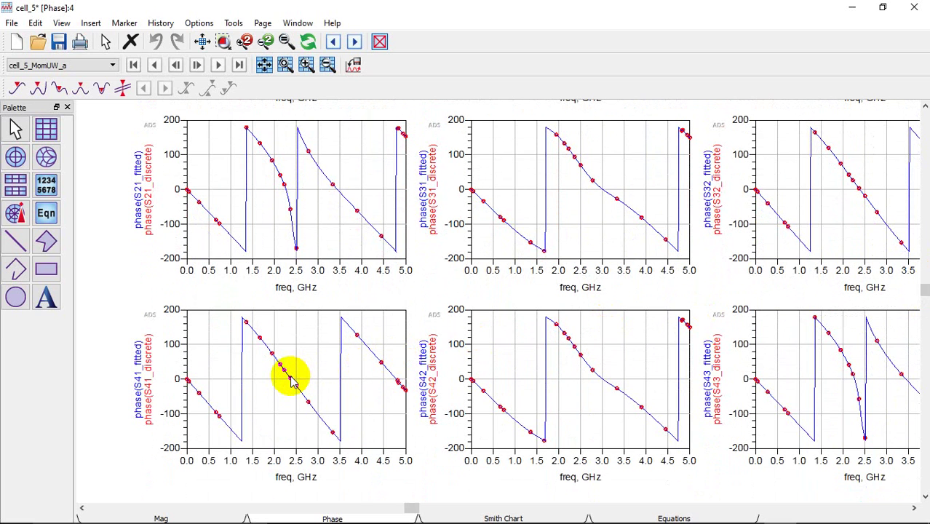
{"action": "mouse_move", "coordinate": [292, 381]}
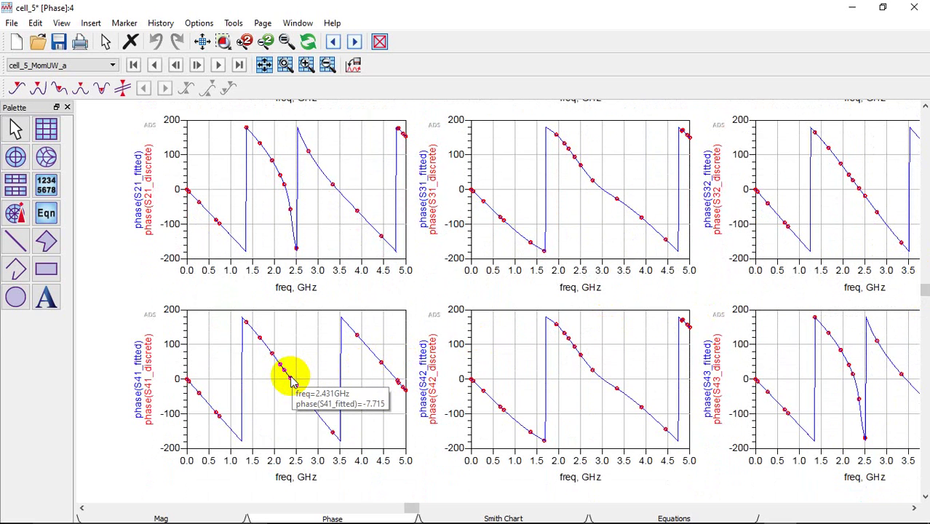